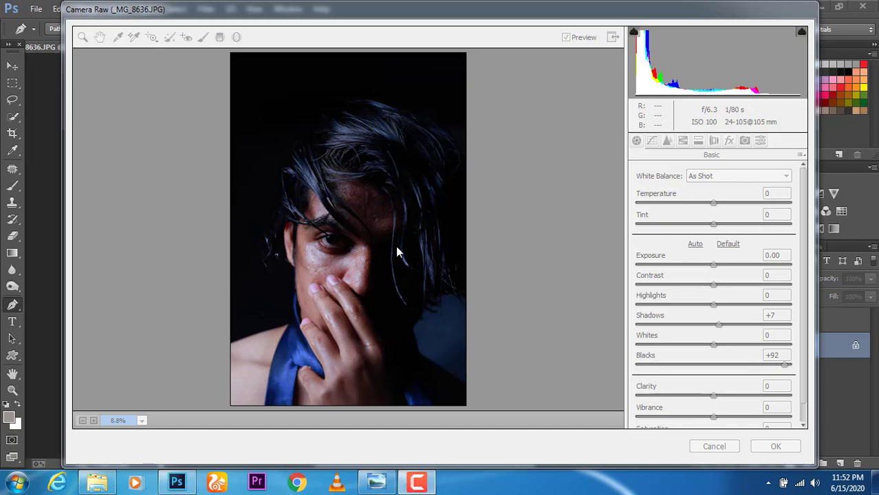
Apply the Camera Raw grade, then dodge the lower iris and eye highlight at 100% zoom.
click(776, 446)
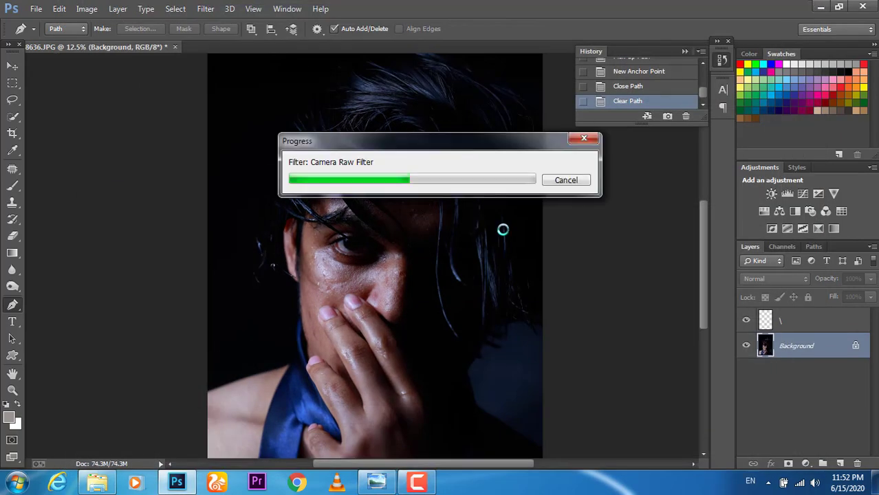
click(13, 390)
click(373, 250)
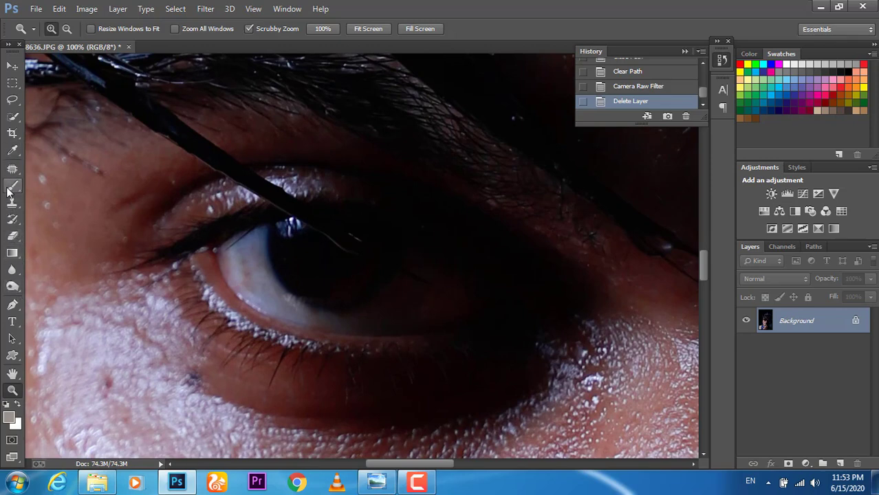
click(12, 284)
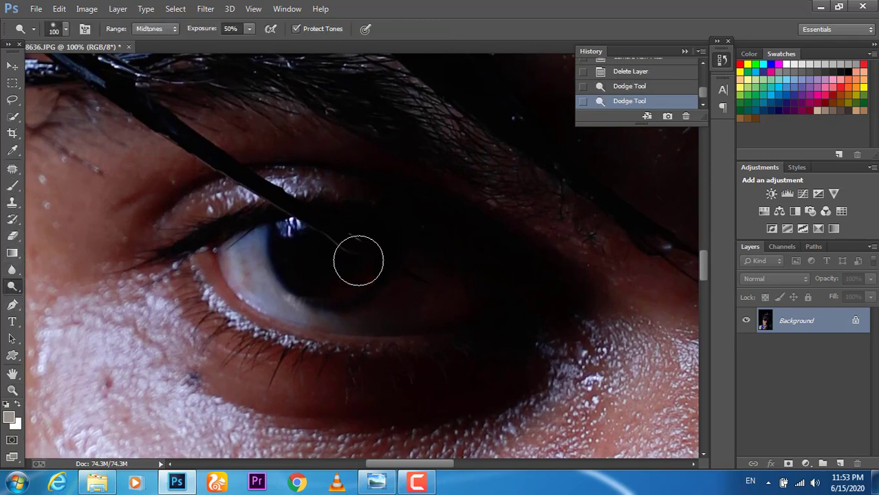
mouse_move(359, 261)
mouse_down()
mouse_move(352, 284)
mouse_move(301, 231)
mouse_up()
Add Layer 1 set to Linear Dodge (Add) at 63% opacity.
key(ctrl+shift+n)
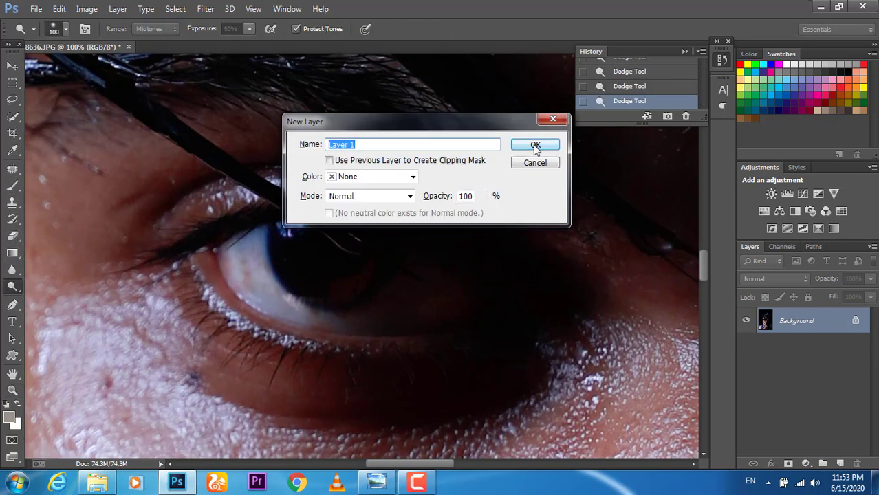
key(Return)
key(i)
click(349, 282)
key(b)
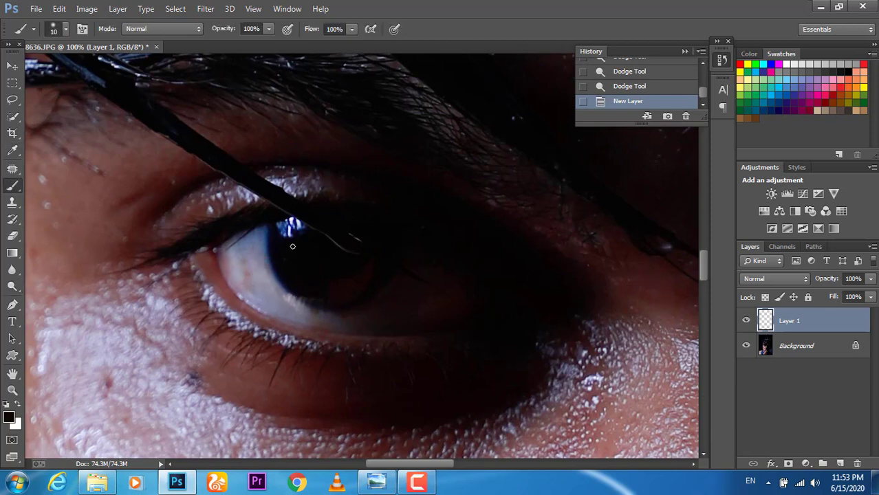
click(774, 279)
click(750, 171)
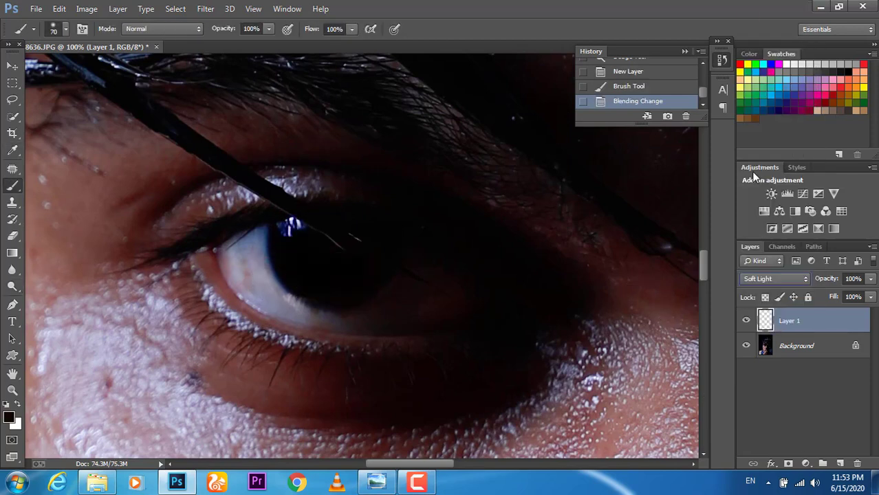
key(Up)
key(Up)
key(Up)
key(Up)
key(Up)
key(Down)
click(870, 279)
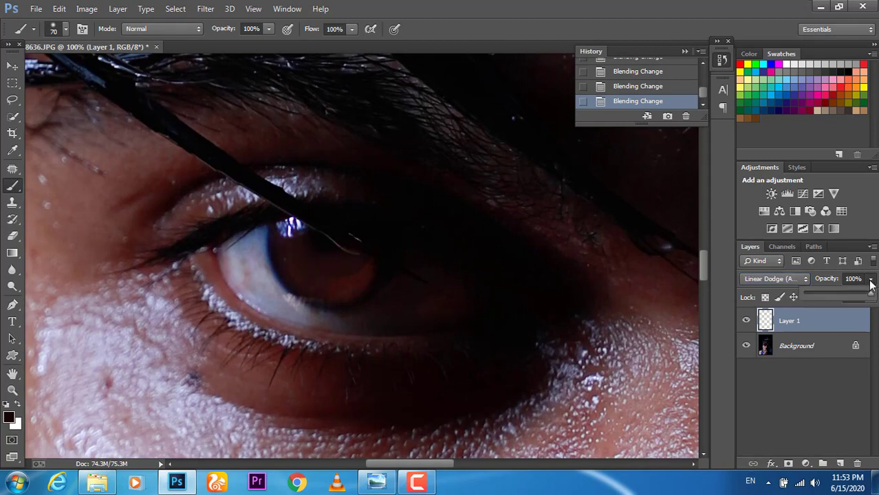
drag(868, 293, 845, 293)
Paint an orange dot on the iris on Layer 2, blended in Hard Light at lower opacity.
key(ctrl+shift+n)
key(Return)
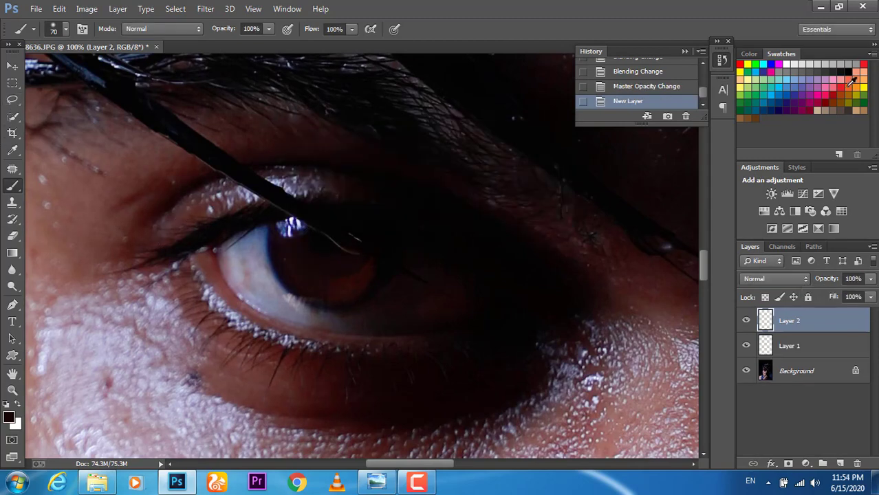
click(323, 240)
click(775, 278)
click(755, 174)
key(Up)
key(Up)
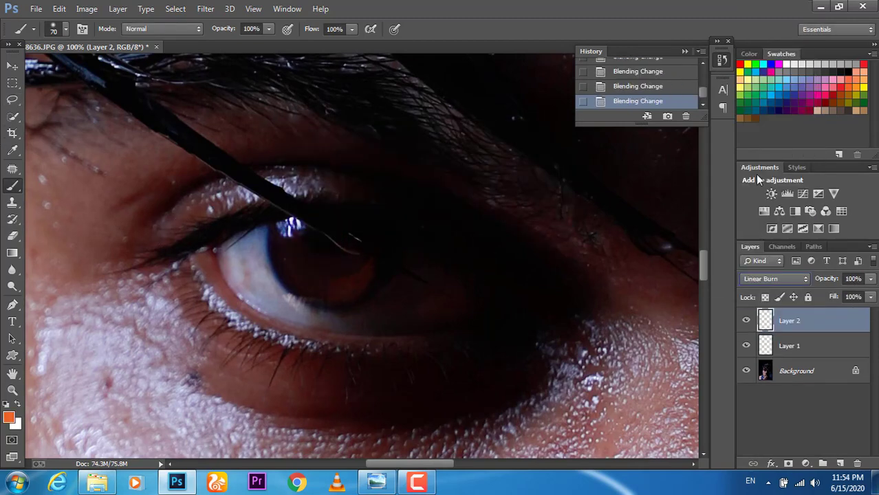
key(Up)
click(774, 278)
click(763, 181)
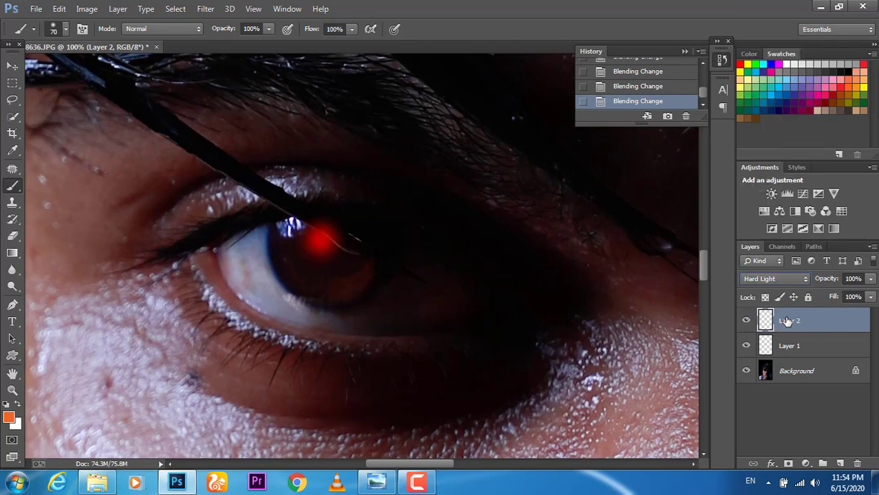
drag(831, 290, 830, 290)
Move the red dot down over the iris and reduce its opacity to 42%.
key(v)
drag(318, 240, 320, 260)
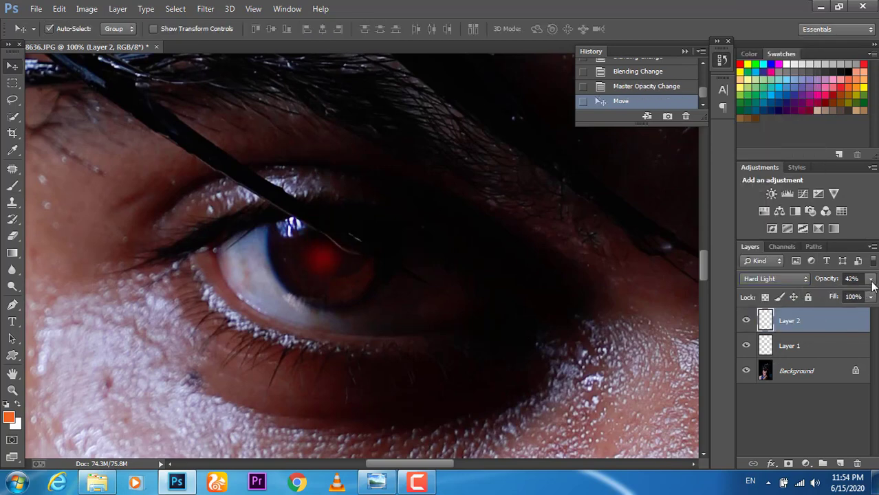
drag(870, 278, 827, 290)
drag(320, 260, 323, 265)
Add Layer 3, then blur the red glow on Layer 2 with a 14.1 px Gaussian Blur.
key(ctrl+shift+n)
key(Return)
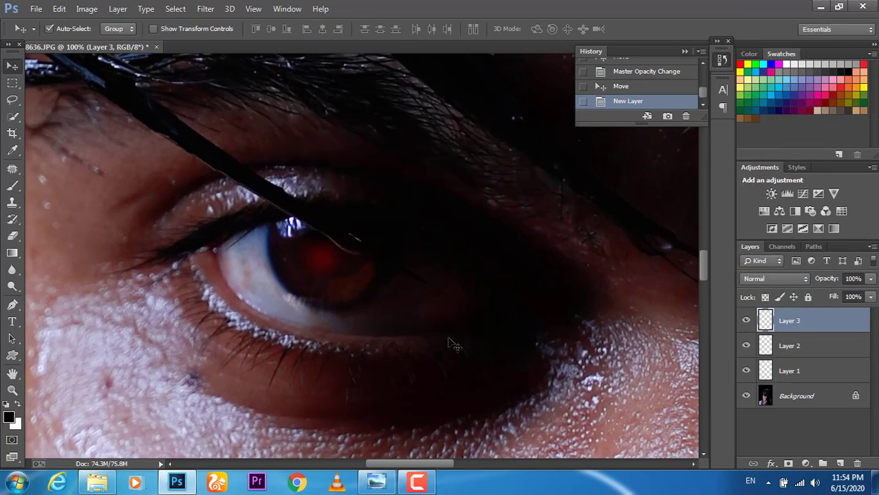
key(b)
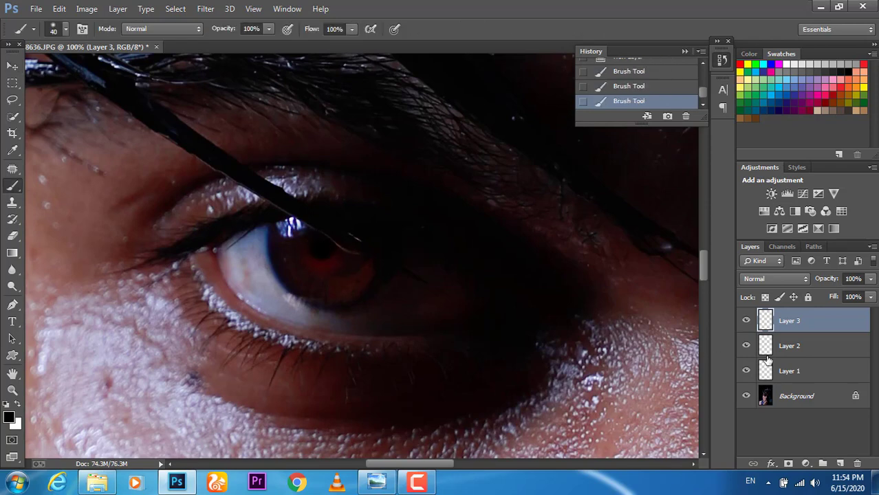
click(768, 356)
click(205, 8)
click(413, 251)
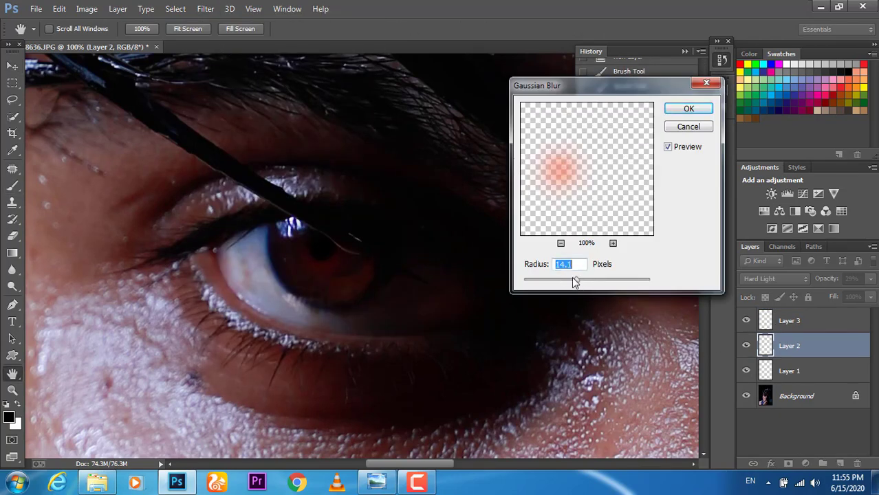
key(Return)
Add a white catchlight layer at 36% opacity and merge everything into the Background.
key(ctrl+shift+n)
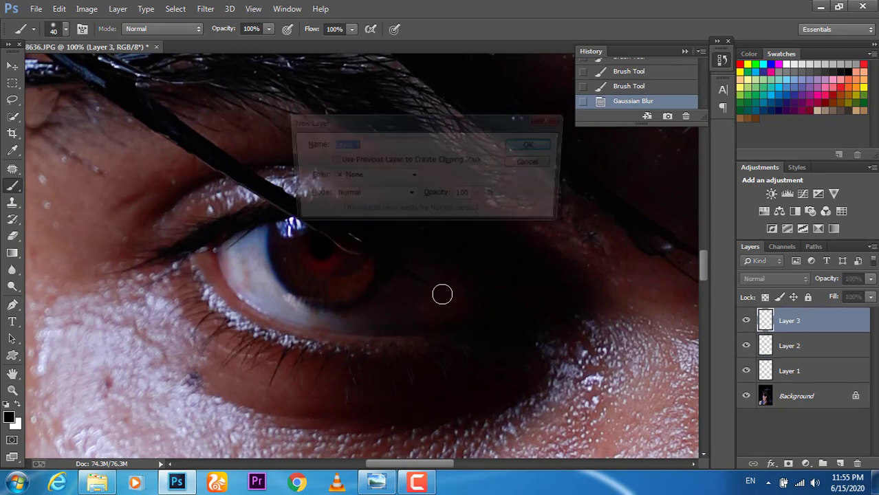
key(Return)
key(x)
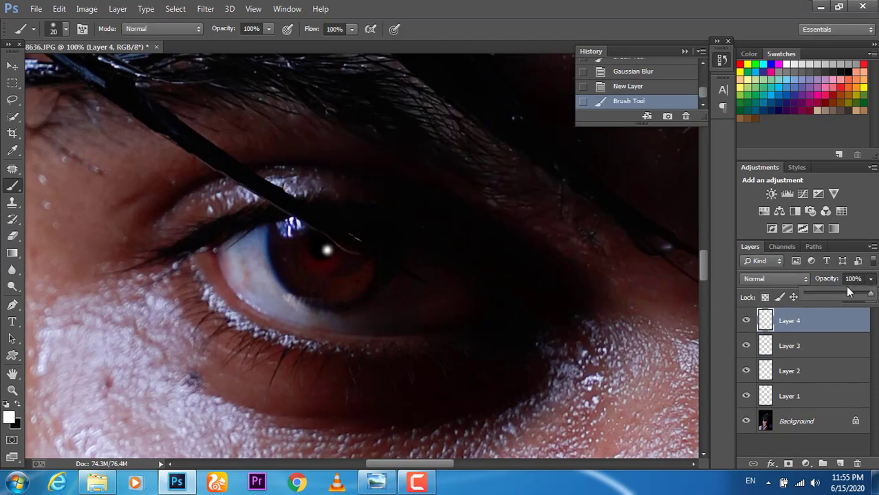
drag(847, 292, 827, 288)
key(ctrl+minus)
key(ctrl+minus)
key(ctrl+minus)
key(ctrl+minus)
key(ctrl+minus)
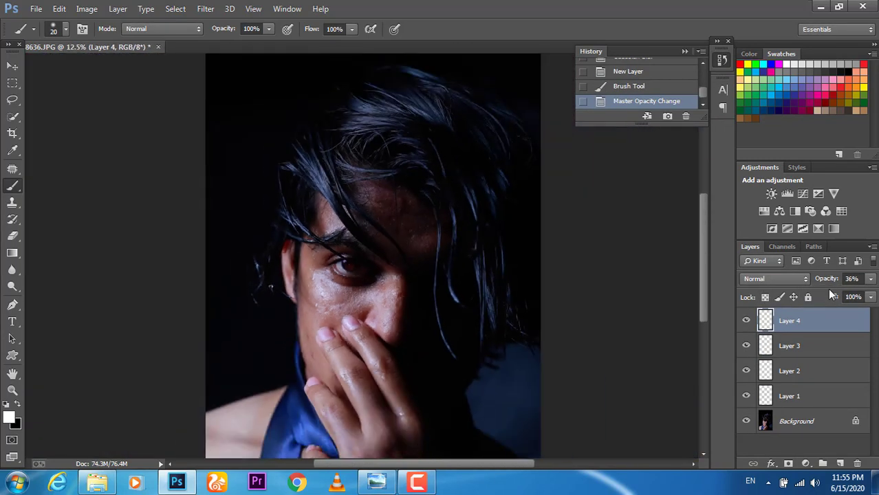
shift+click(792, 420)
key(ctrl+e)
key(ctrl+minus)
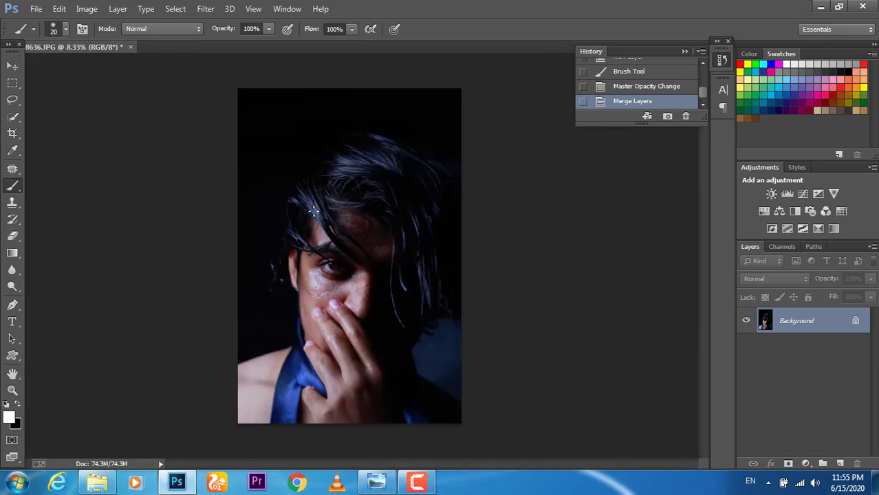
Crop the portrait in from the bottom-left, then spot-heal skin blemishes on the face.
click(12, 133)
drag(238, 423, 266, 371)
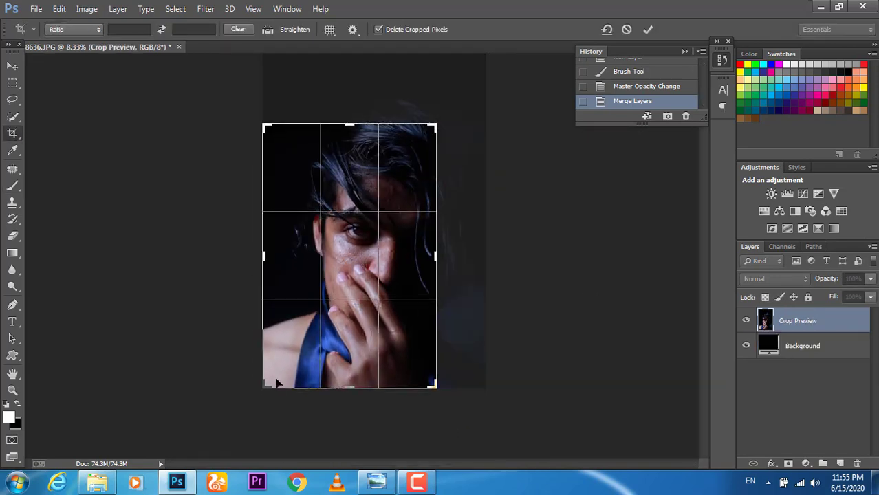
key(Return)
key(ctrl+plus)
key(ctrl+plus)
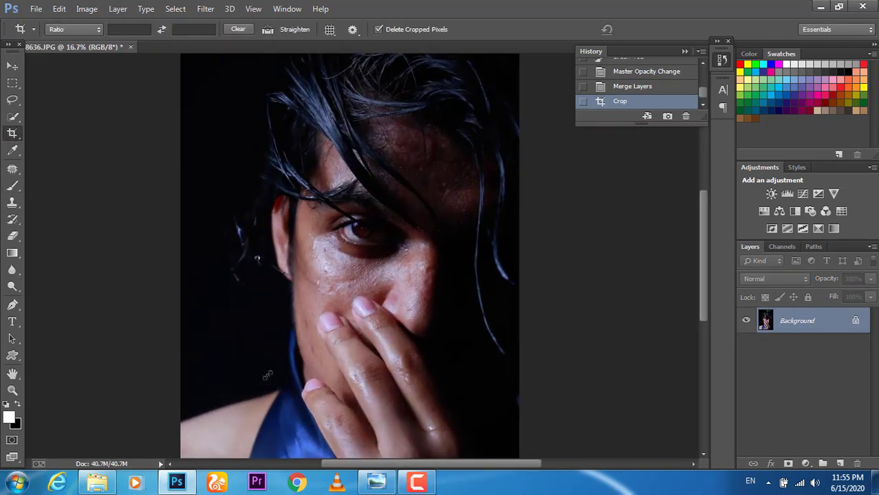
key(ctrl+plus)
key(ctrl+plus)
key(b)
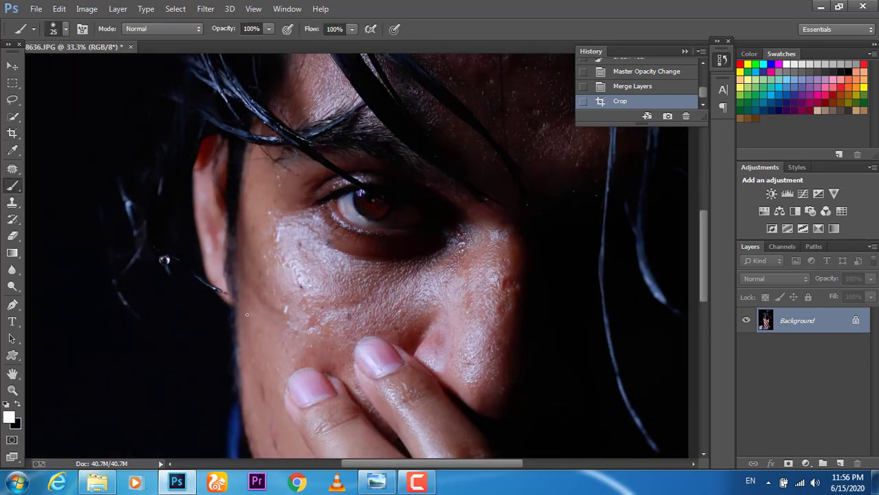
key(j)
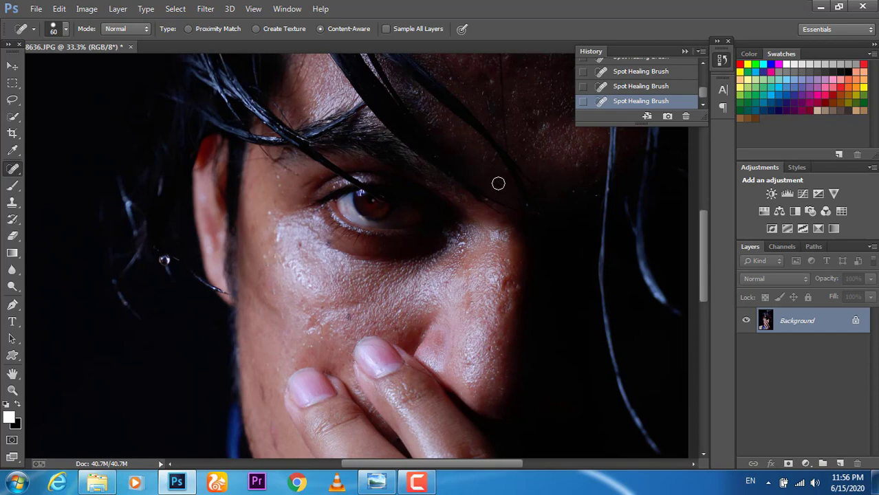
key(ctrl+minus)
Duplicate and invert the portrait, set it to Vivid Light, and apply High Pass at 41.5 radius.
key(ctrl+j)
key(ctrl+i)
click(769, 279)
click(760, 213)
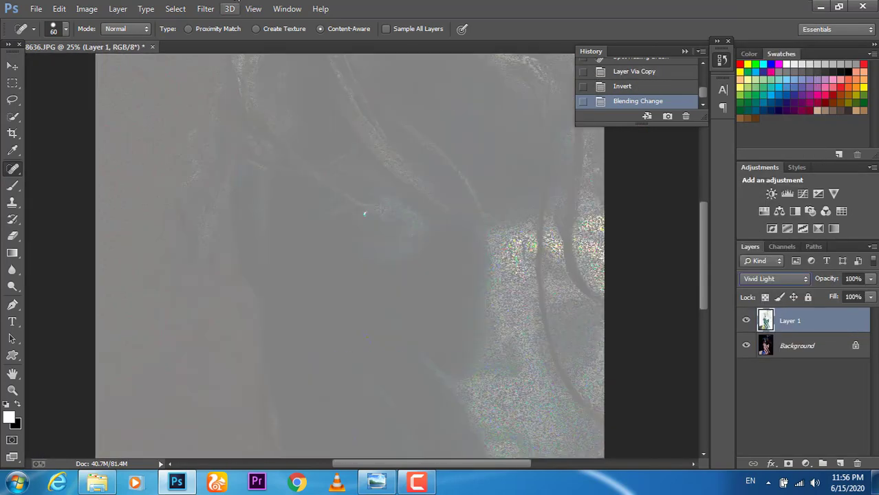
click(205, 8)
click(404, 320)
drag(629, 308, 642, 311)
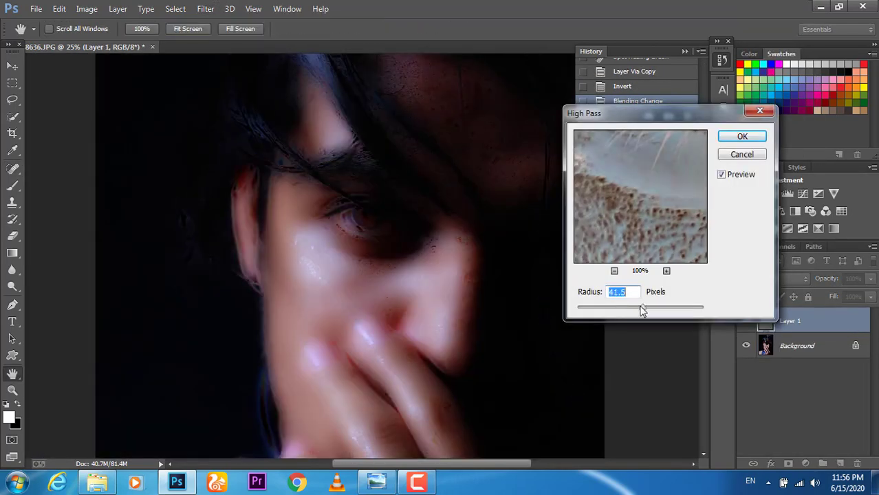
click(742, 137)
Gaussian-blur the copy, add an inverted mask, and paint the smoothing onto the cheek.
click(205, 8)
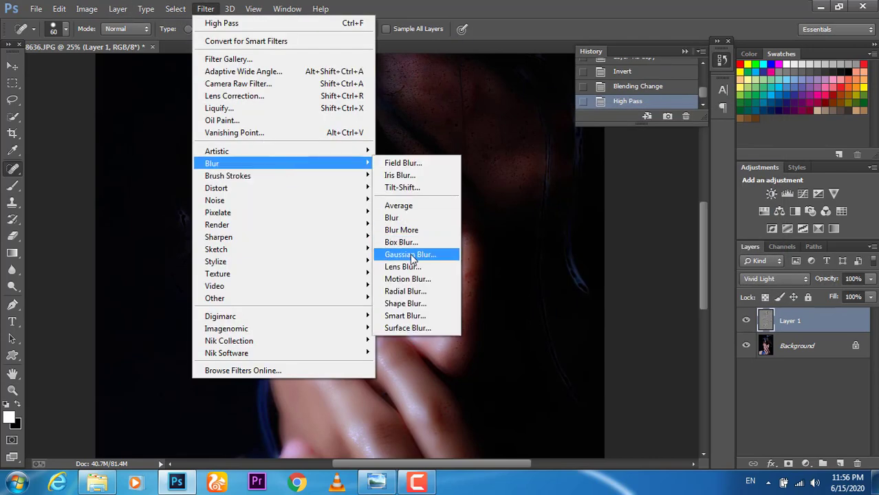
click(410, 255)
click(677, 108)
click(788, 463)
key(ctrl+i)
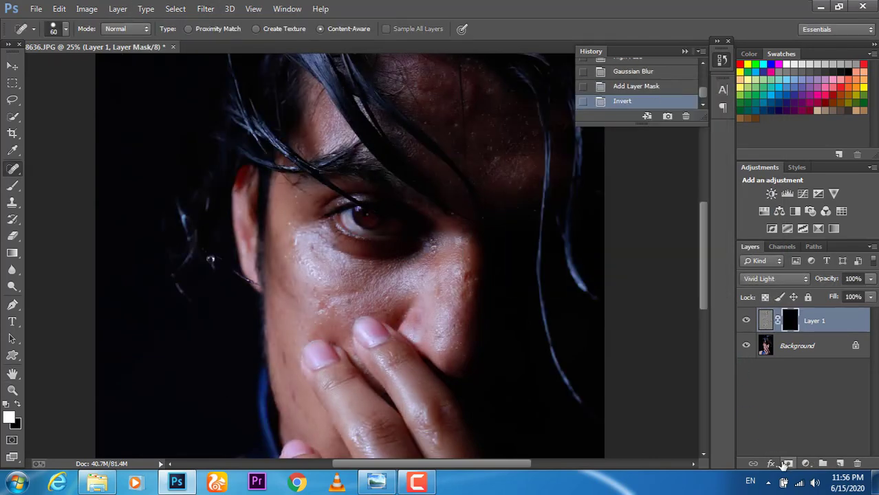
key(ctrl+plus)
key(b)
drag(450, 264, 384, 312)
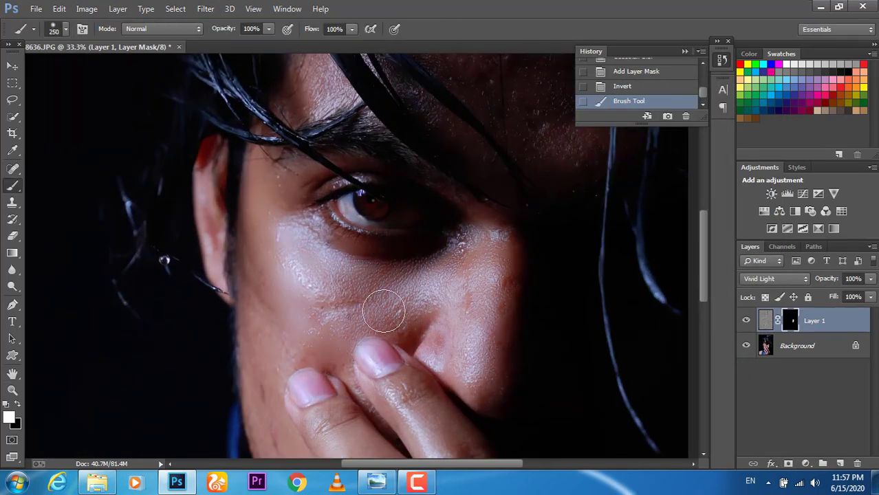
Merge the 53% smoothing layer down into the Background and switch to Chrome.
scroll(538, 280, up, 5)
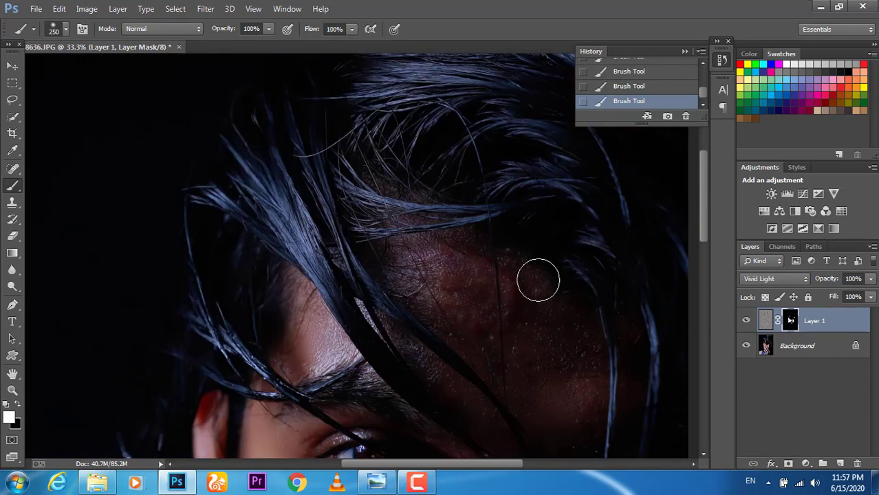
key(ctrl+minus)
key(ctrl+minus)
key(ctrl+minus)
key(ctrl+minus)
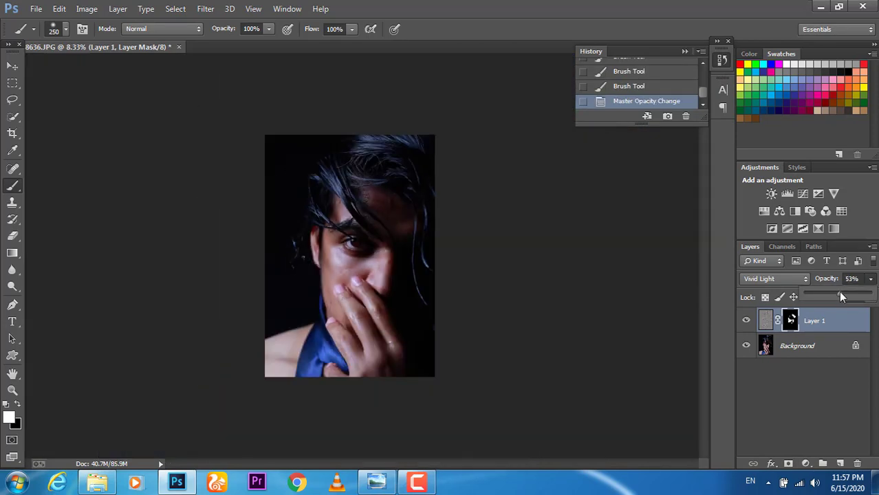
key(ctrl+e)
key(ctrl+plus)
key(ctrl+plus)
key(ctrl+plus)
key(ctrl+0)
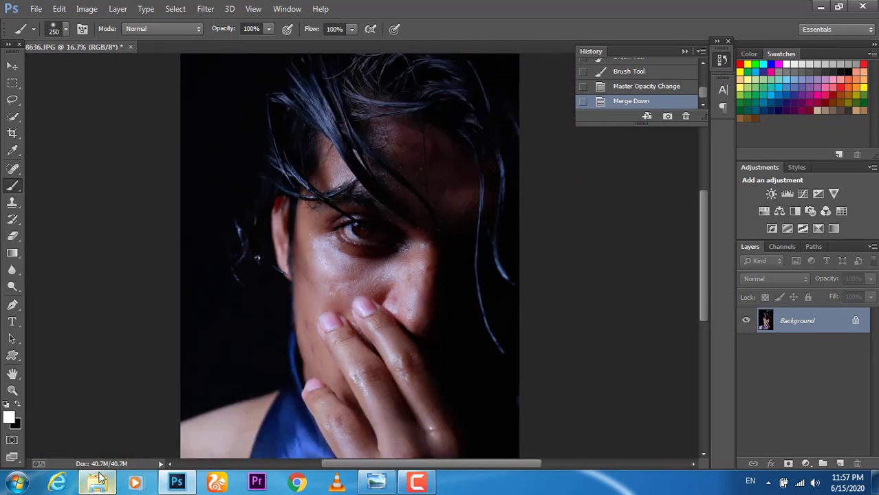
click(100, 481)
Go to google.com in Chrome and search for 'skin cut' images.
click(177, 483)
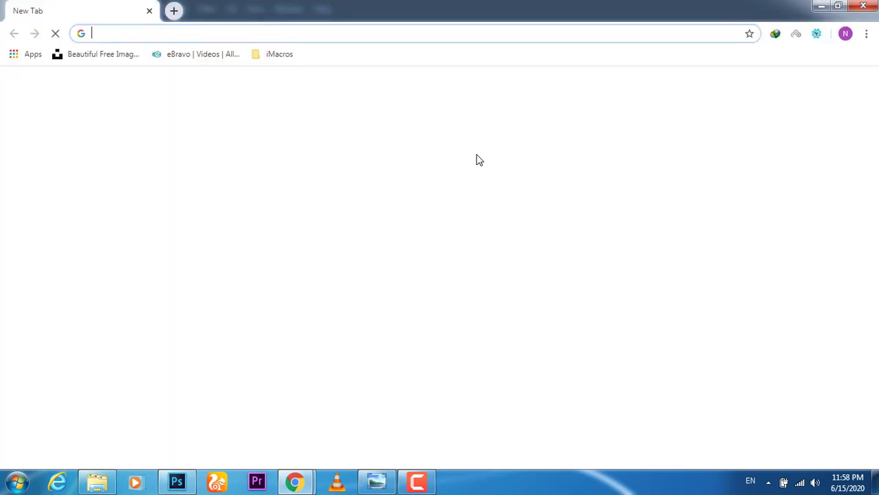
text(g)
key(Return)
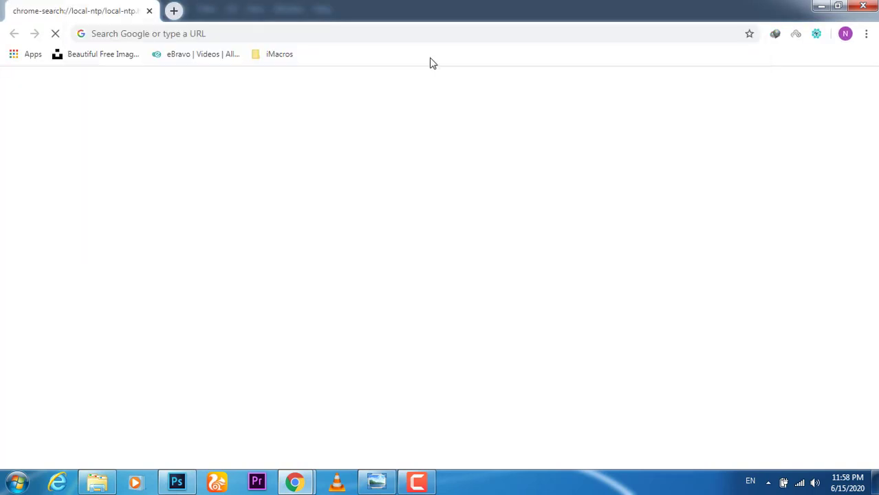
click(416, 234)
text(s)
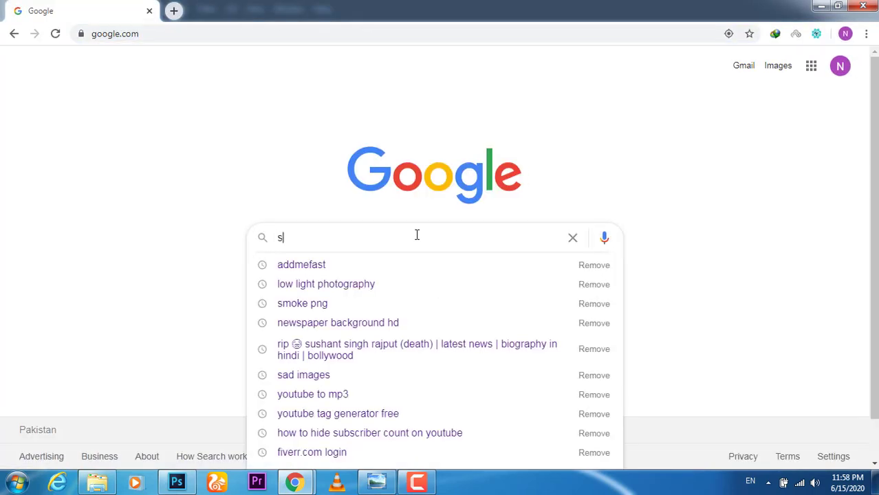
text(kine)
key(BackSpace)
text(cut)
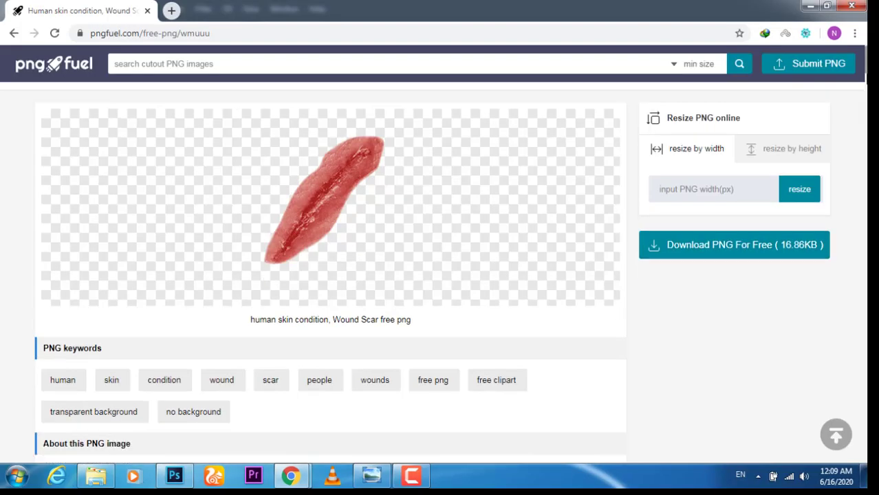
scroll(484, 165, down, 5)
Download the Light Wound PNG from its pngfuel page.
click(207, 199)
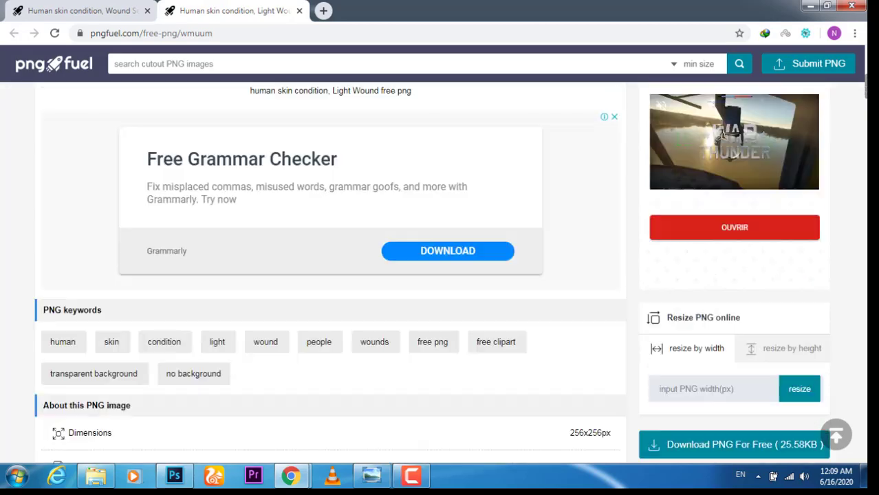
scroll(330, 275, down, 5)
scroll(330, 275, up, 3)
scroll(330, 275, up, 2)
scroll(330, 275, up, 5)
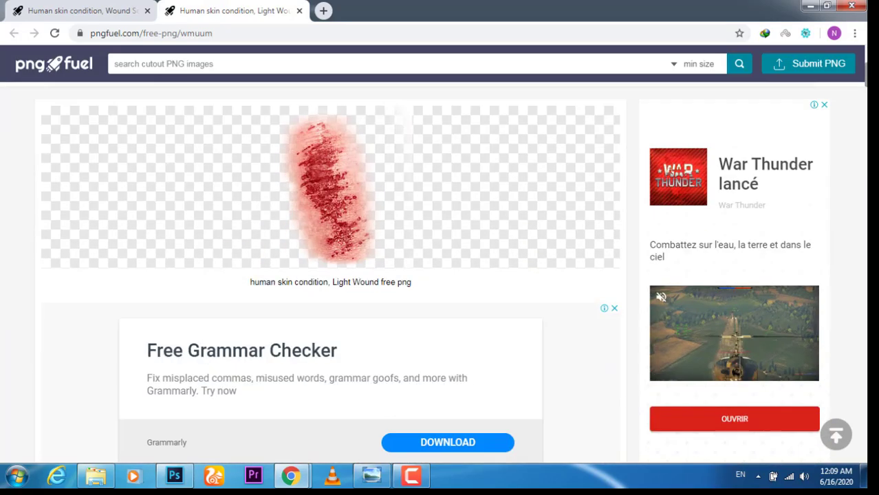
scroll(808, 366, down, 1)
scroll(808, 367, down, 1)
scroll(807, 366, down, 2)
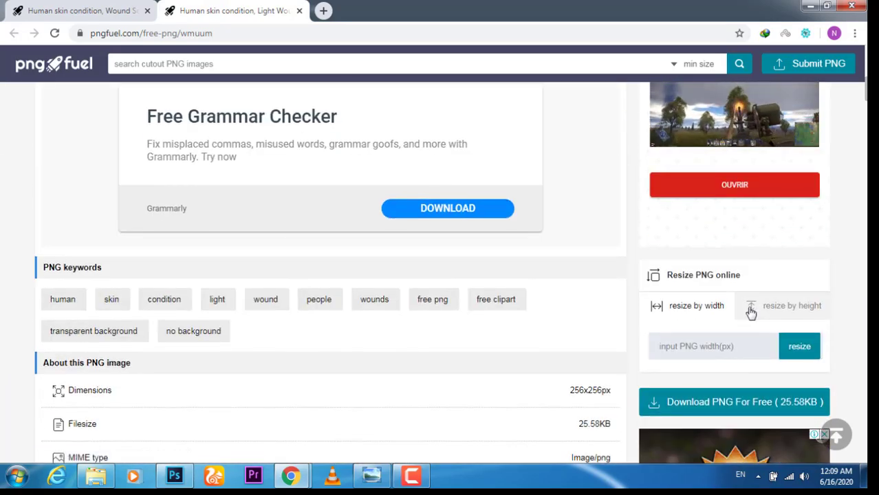
click(756, 404)
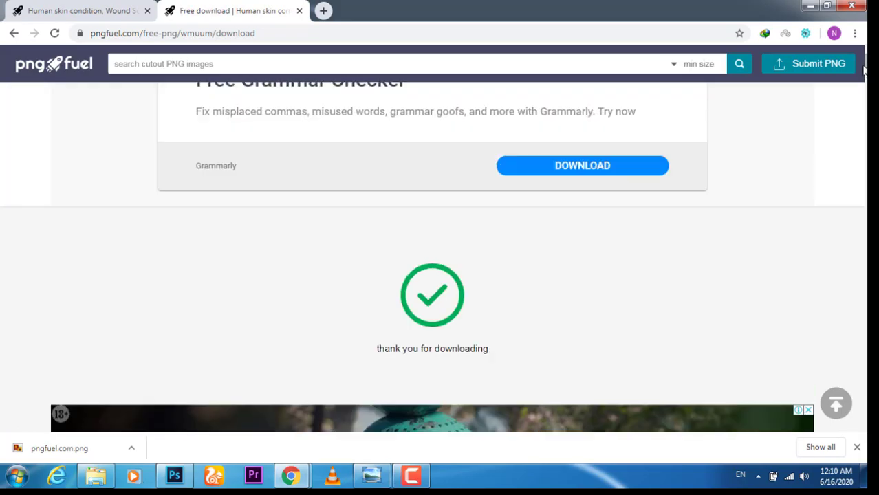
Place the downloaded wound PNG onto the portrait's face in Photoshop.
mouse_move(60, 447)
mouse_down()
mouse_move(335, 279)
mouse_move(394, 292)
mouse_move(393, 303)
mouse_up()
key(Return)
key(ctrl+plus)
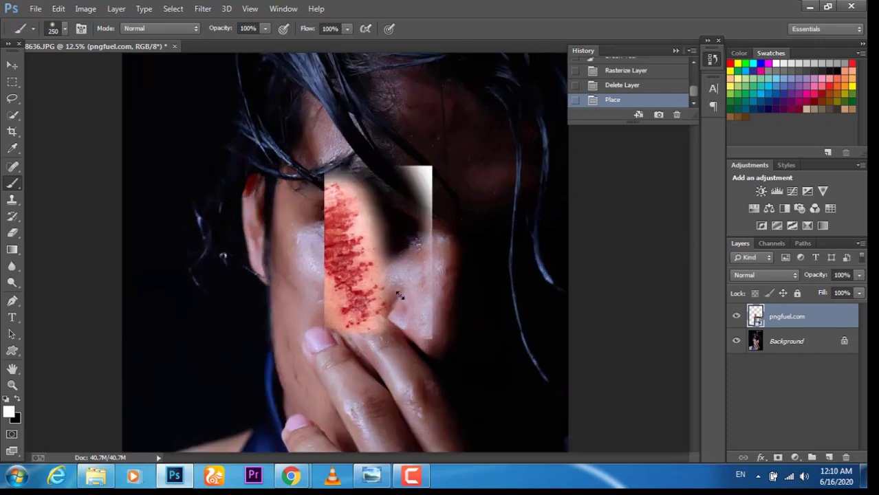
key(e)
click(421, 266)
Rasterize the wound, erase its white rectangle, and shrink it onto the cheek below the eye.
click(426, 184)
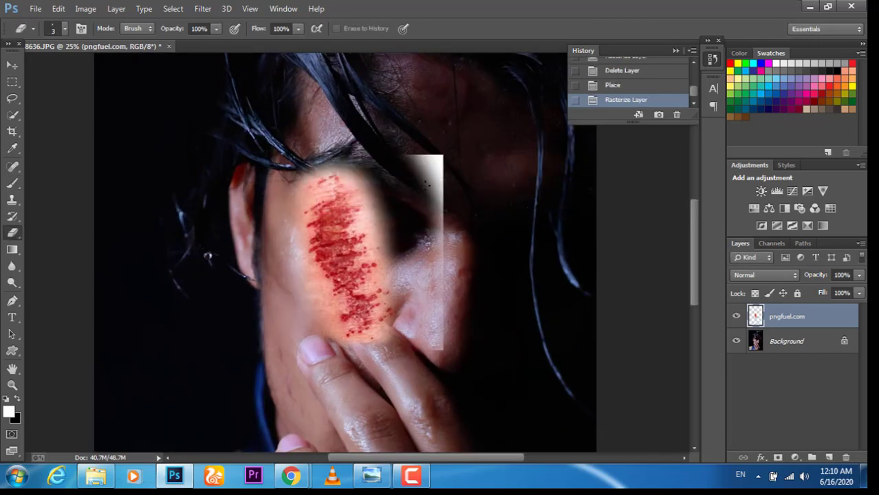
mouse_move(426, 184)
mouse_down()
mouse_move(385, 233)
mouse_move(358, 193)
mouse_up()
drag(303, 323, 330, 323)
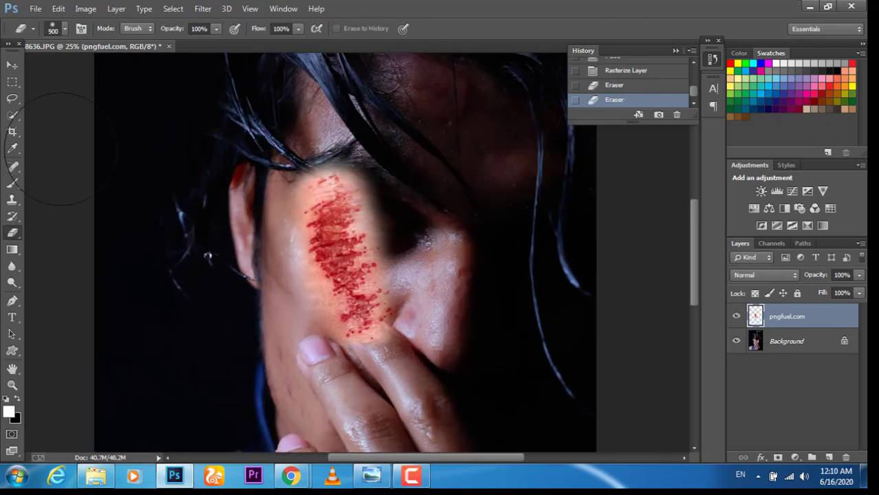
key(v)
drag(326, 263, 349, 249)
key(ctrl+t)
drag(255, 153, 285, 180)
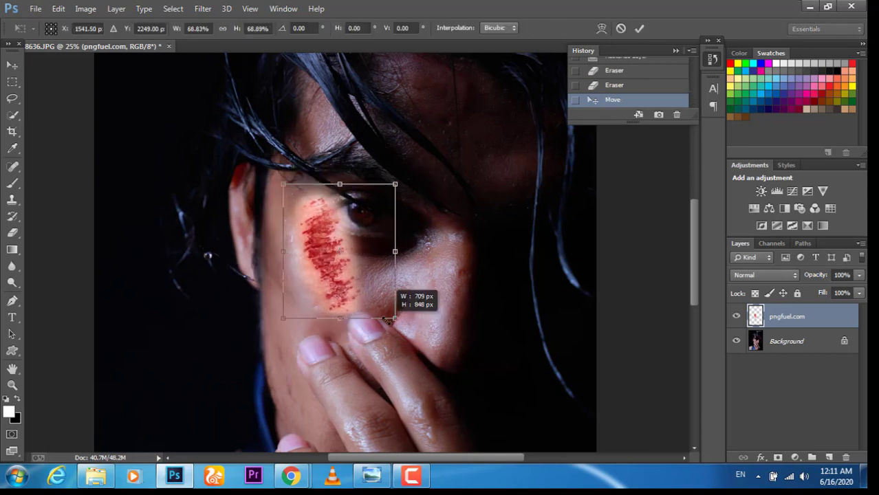
mouse_move(357, 292)
mouse_down()
mouse_move(330, 265)
mouse_move(330, 281)
mouse_up()
key(Return)
Blend the wound layer in Multiply and cool it with a Color Balance adjustment.
click(763, 275)
click(757, 104)
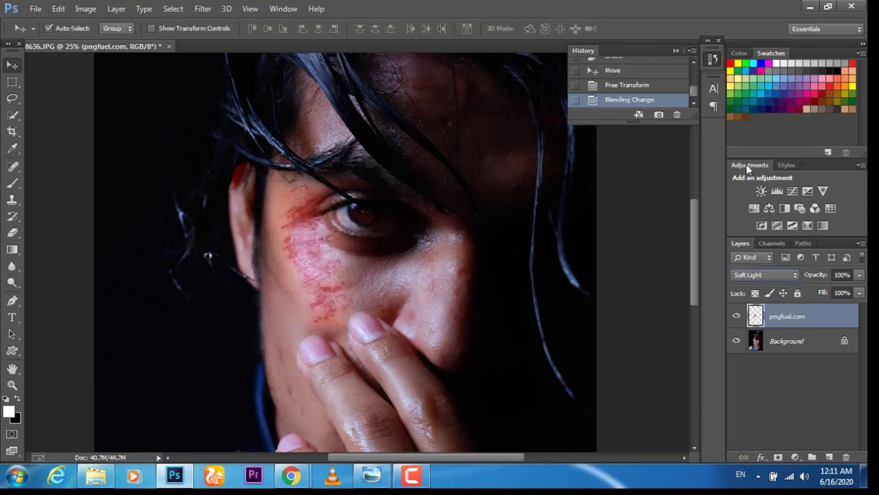
key(Down)
key(Down)
key(Down)
key(Up)
key(Up)
key(Up)
key(Up)
key(Up)
key(Up)
key(Up)
key(Up)
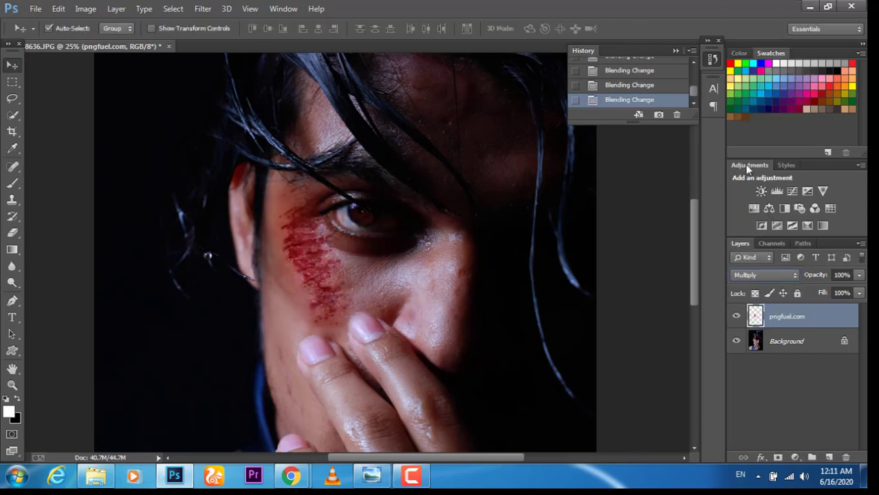
key(ctrl+plus)
key(ctrl+b)
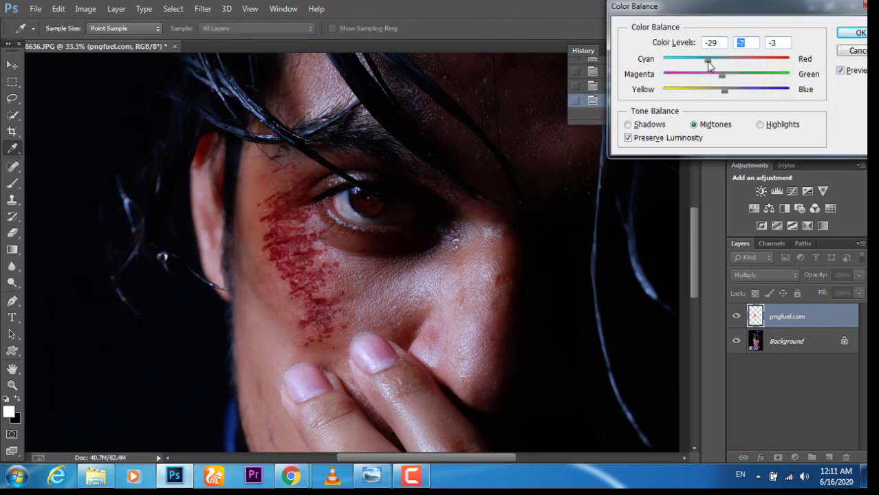
click(852, 32)
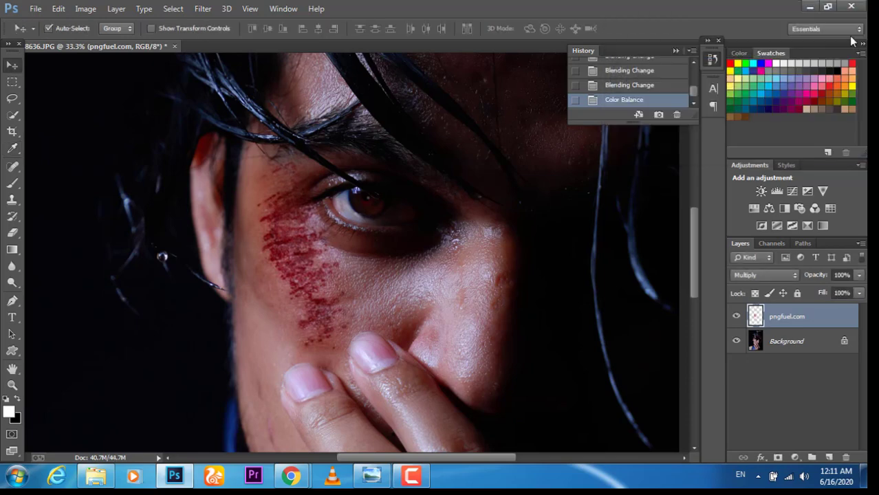
key(ctrl+minus)
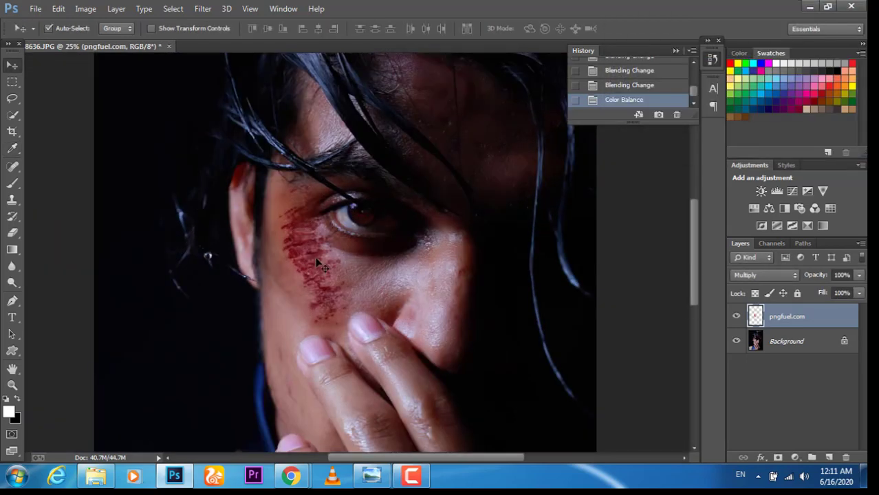
Alt-drag a copy of the wound up to the forehead and blend it in Soft Light.
drag(319, 263, 443, 110)
scroll(695, 263, up, 3)
click(763, 274)
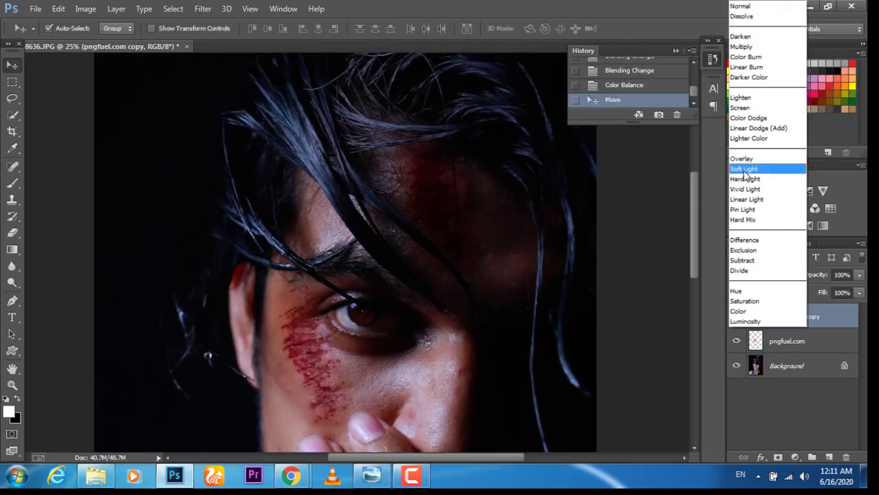
click(743, 168)
key(ctrl+plus)
scroll(688, 205, up, 2)
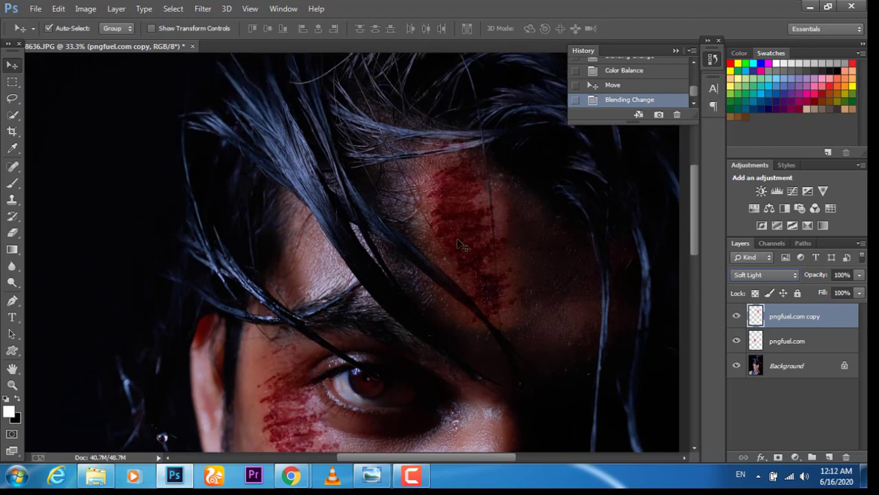
Scale the forehead wound to about 73% and colour-balance it.
key(ctrl+t)
drag(581, 338, 504, 276)
key(Return)
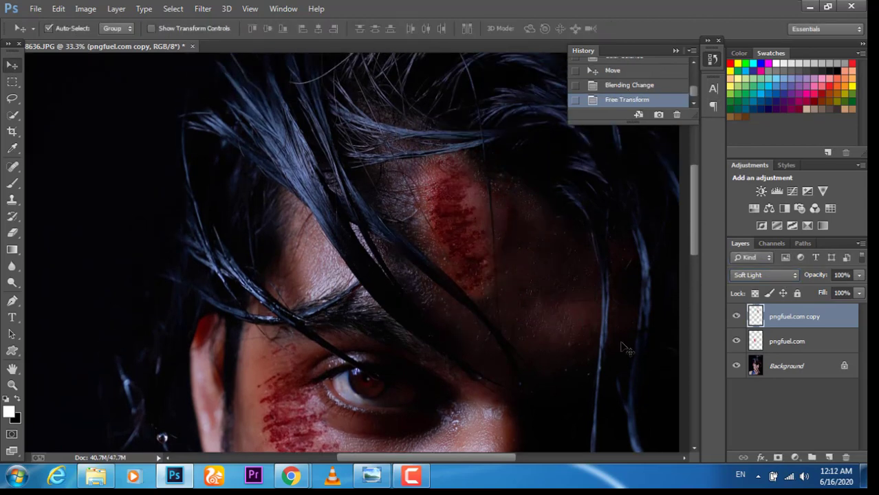
key(ctrl+b)
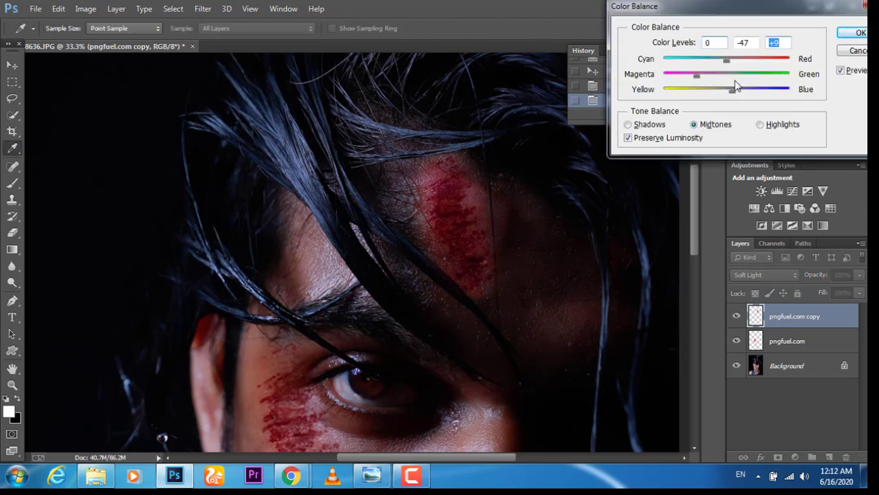
click(851, 35)
key(ctrl+minus)
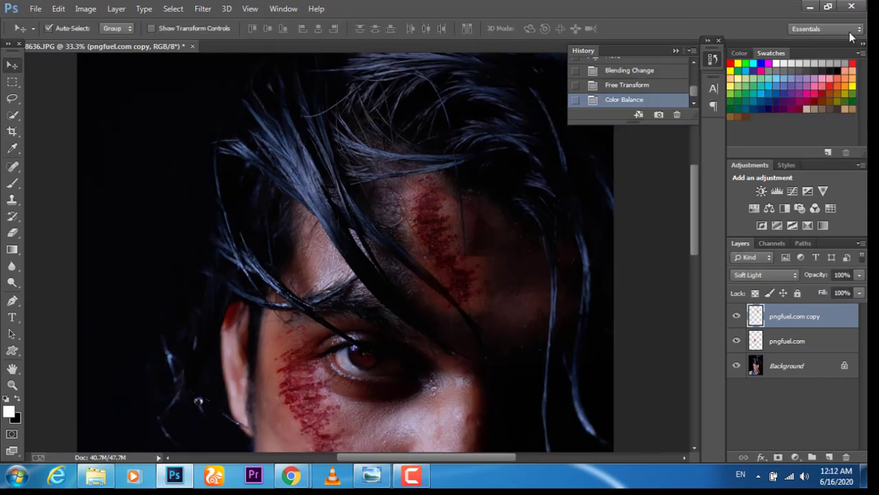
key(ctrl+minus)
Look through the Cut Skin, wound-png, CleanPNG and pngfuel wound image pages in Chrome.
click(290, 480)
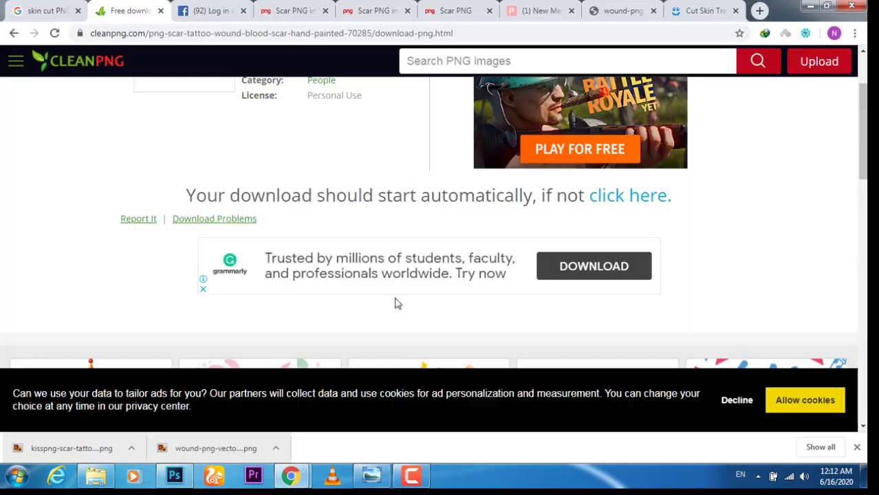
scroll(395, 301, down, 5)
scroll(395, 300, up, 5)
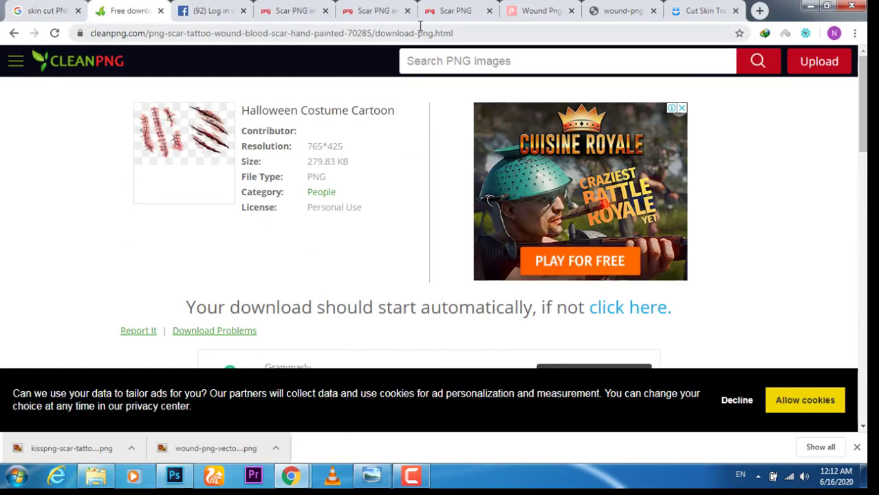
click(698, 11)
mouse_move(290, 476)
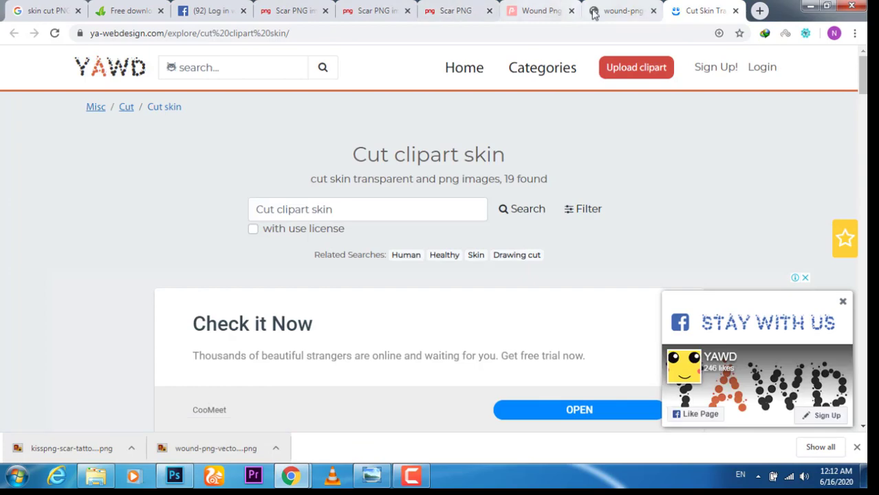
click(615, 12)
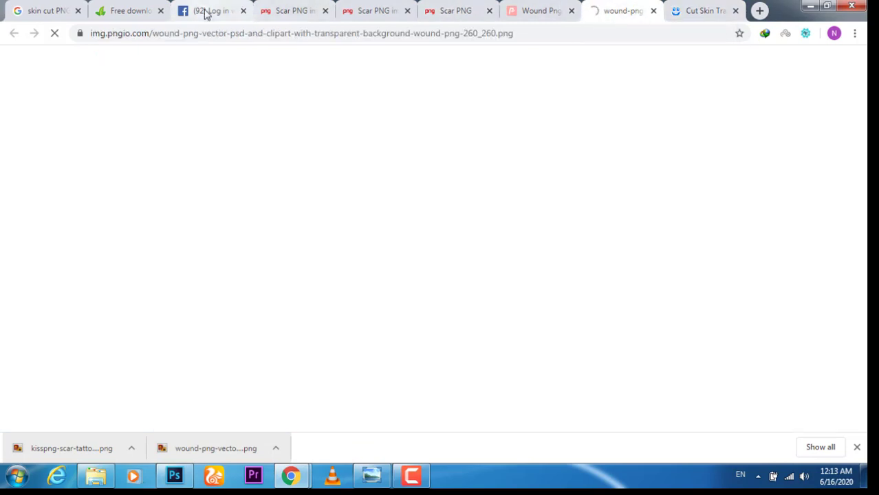
click(127, 11)
click(307, 483)
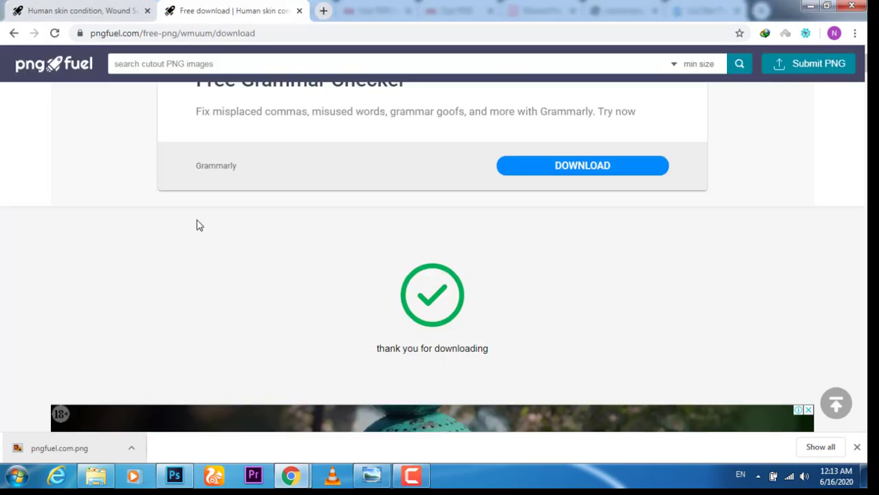
click(14, 33)
Scroll through the pngfuel wound image page, then return to the portrait in Photoshop.
scroll(440, 275, down, 5)
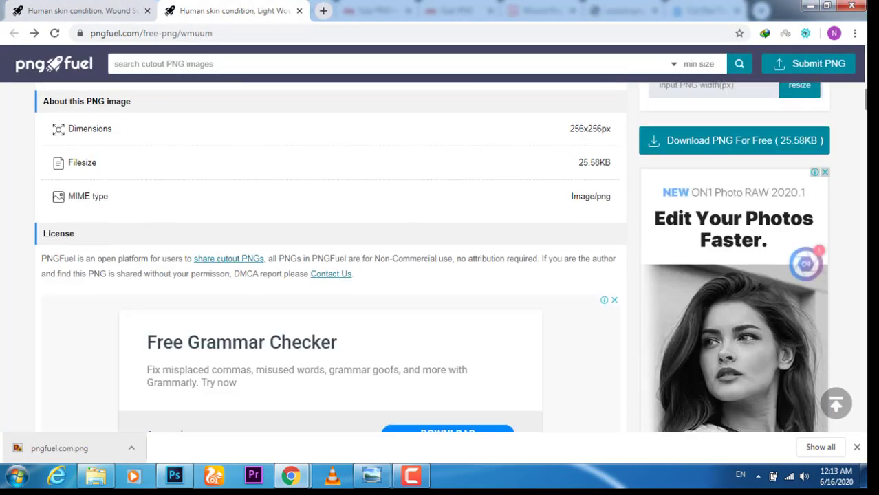
scroll(440, 275, down, 5)
scroll(440, 275, down, 5)
scroll(440, 275, down, 5)
scroll(440, 275, down, 3)
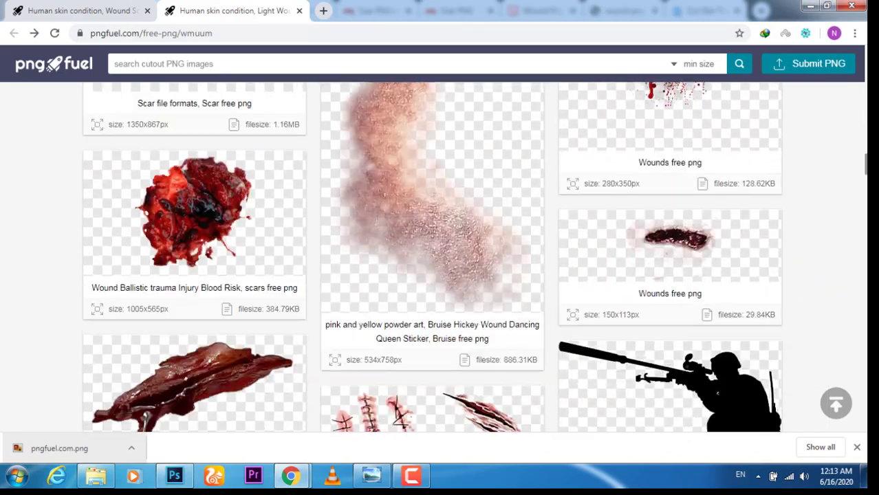
scroll(439, 275, down, 5)
scroll(440, 275, down, 3)
scroll(440, 275, down, 3)
scroll(440, 275, down, 5)
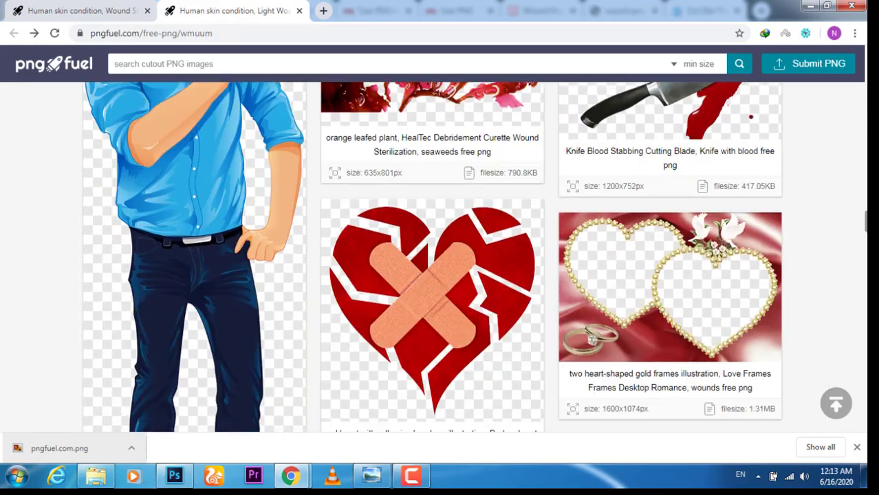
scroll(440, 275, down, 3)
scroll(440, 275, down, 2)
scroll(440, 275, down, 3)
scroll(846, 116, down, 2)
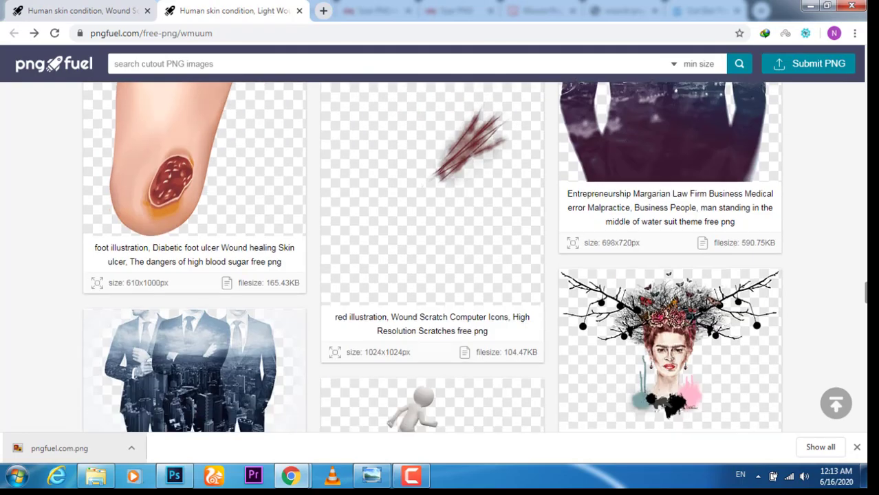
scroll(845, 117, up, 10)
scroll(845, 117, up, 10)
scroll(845, 117, up, 5)
scroll(849, 111, up, 5)
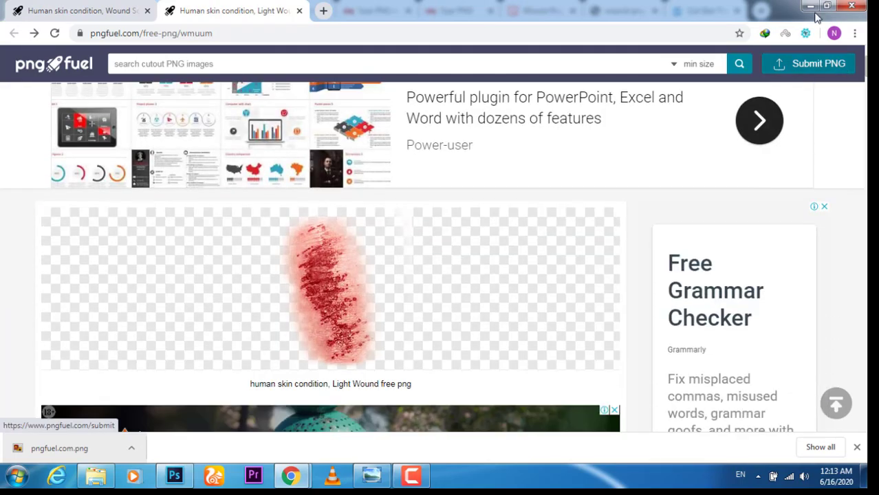
click(174, 475)
Merge the wound layers into the Background and dodge the skin with Midtones at 50%.
key(ctrl+e)
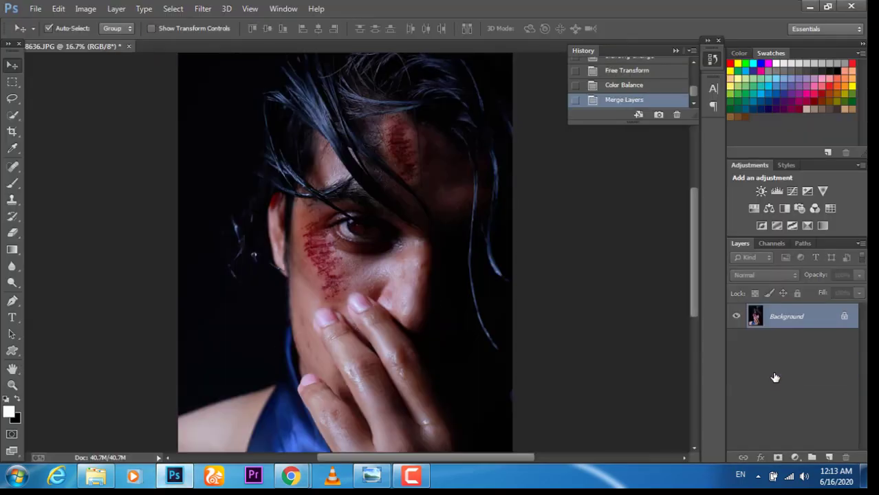
key(ctrl+minus)
key(ctrl+plus)
key(ctrl+plus)
key(ctrl+plus)
key(ctrl+plus)
key(ctrl+plus)
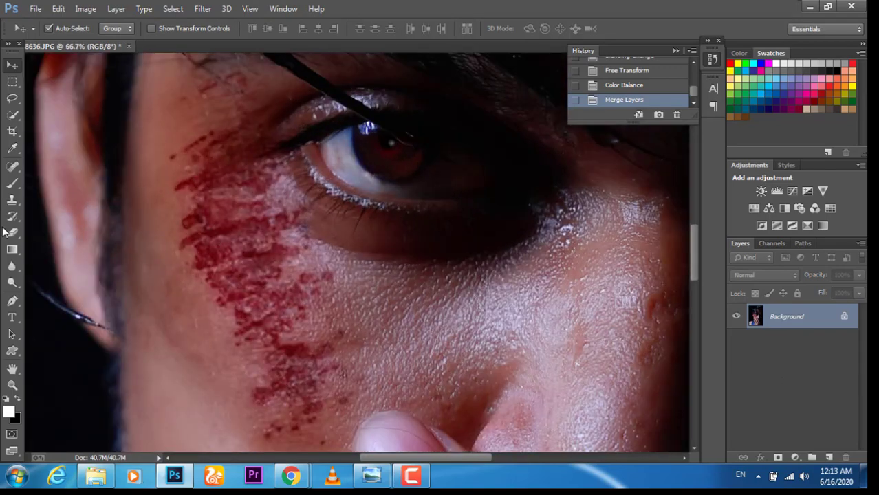
click(12, 282)
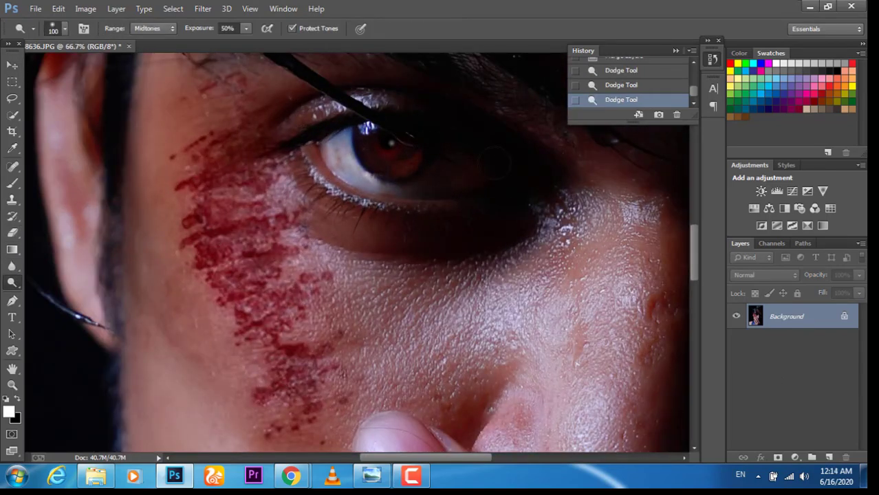
key(ctrl+minus)
key(ctrl+minus)
key(ctrl+minus)
key(ctrl+minus)
key(ctrl+minus)
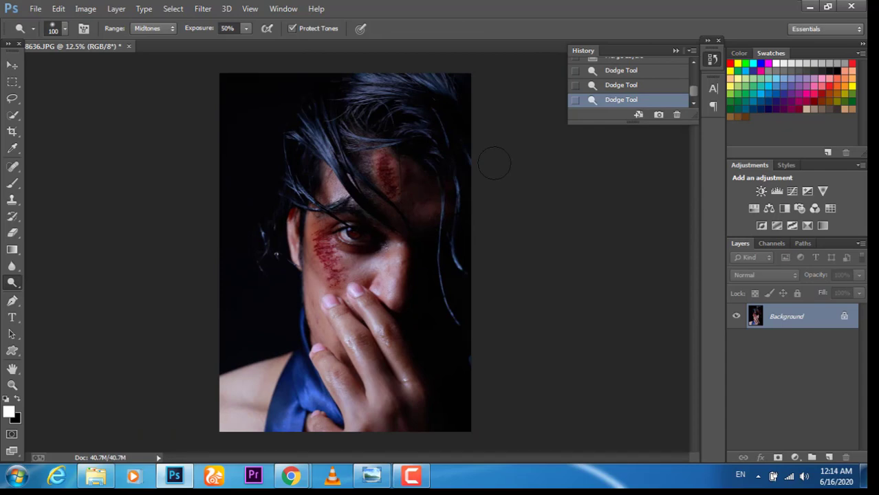
Trial a Camera Raw grade with Highlights at -23 and Clarity at +100.
key(ctrl+shift+a)
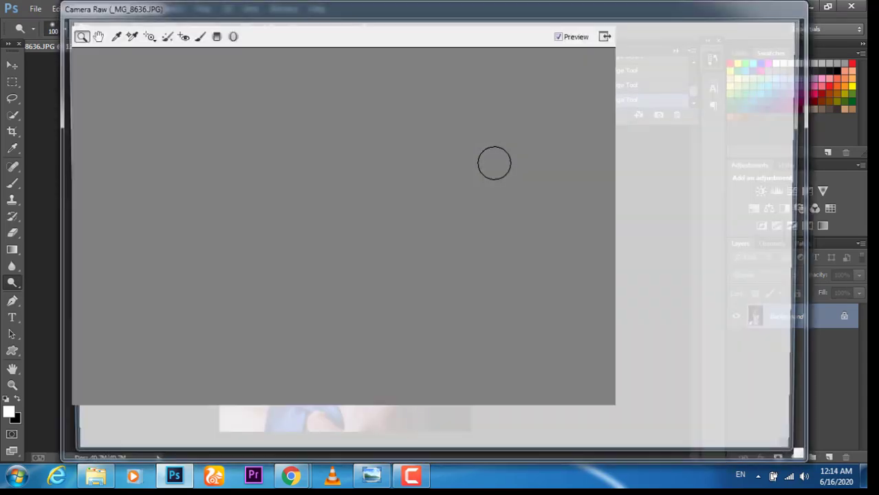
mouse_move(703, 301)
mouse_down()
mouse_move(600, 294)
mouse_move(709, 301)
mouse_up()
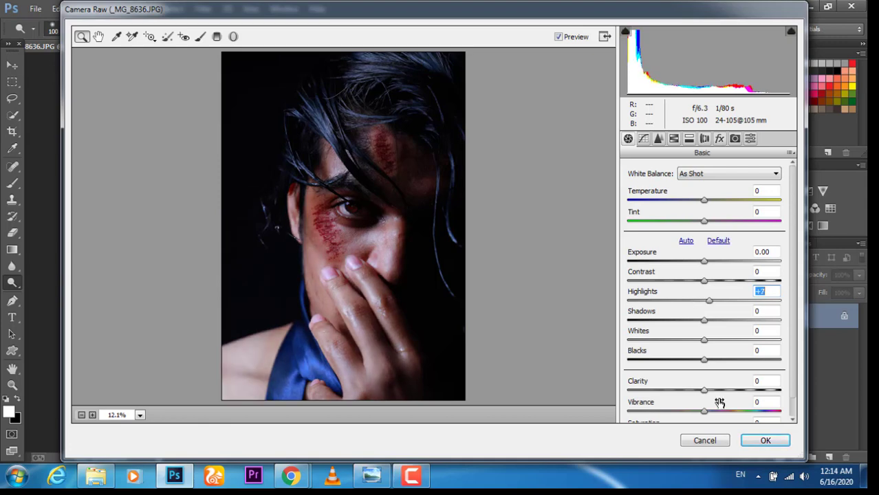
mouse_move(703, 390)
mouse_down()
mouse_move(632, 390)
mouse_move(782, 390)
mouse_move(761, 393)
mouse_up()
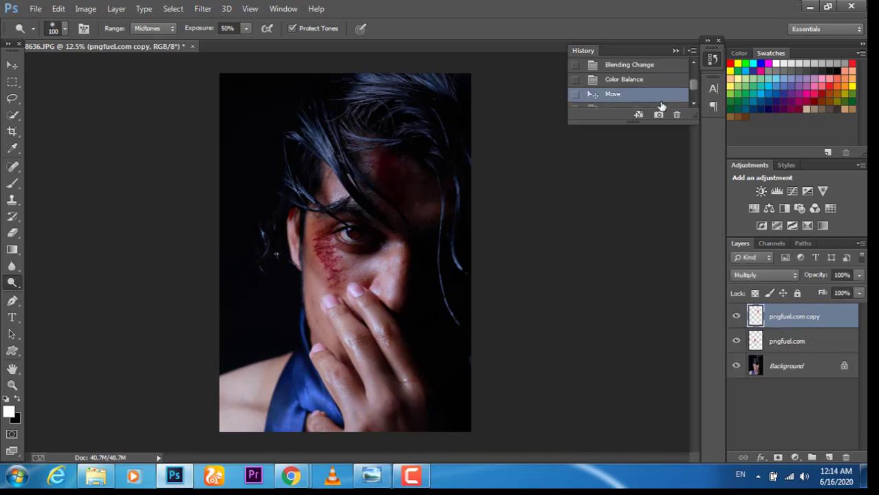
Set the forehead wound layer's blend mode to Overlay and zoom in on the face.
click(763, 274)
click(757, 246)
key(Down)
key(Down)
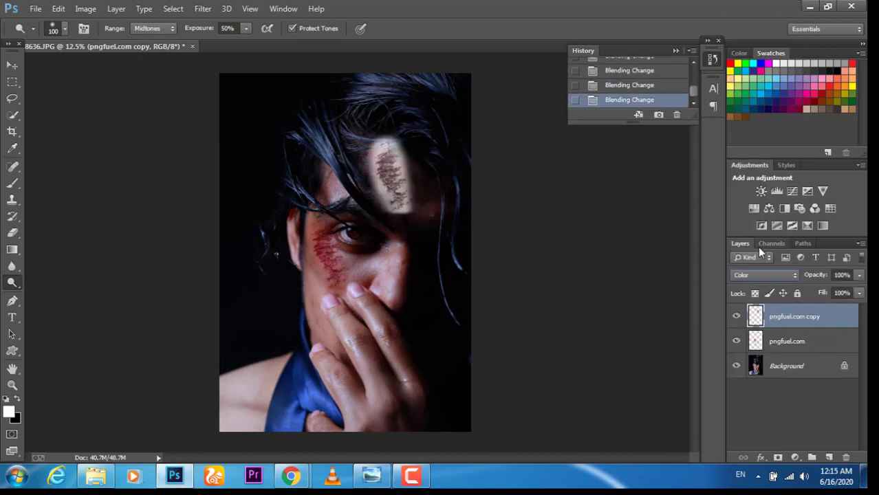
key(Up)
key(Up)
key(Up)
key(Up)
key(Up)
key(Up)
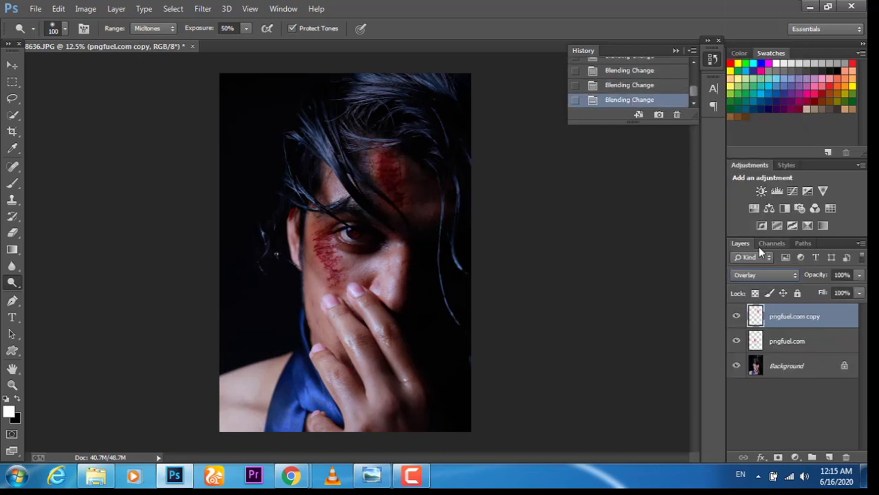
key(ctrl+plus)
scroll(206, 368, up, 3)
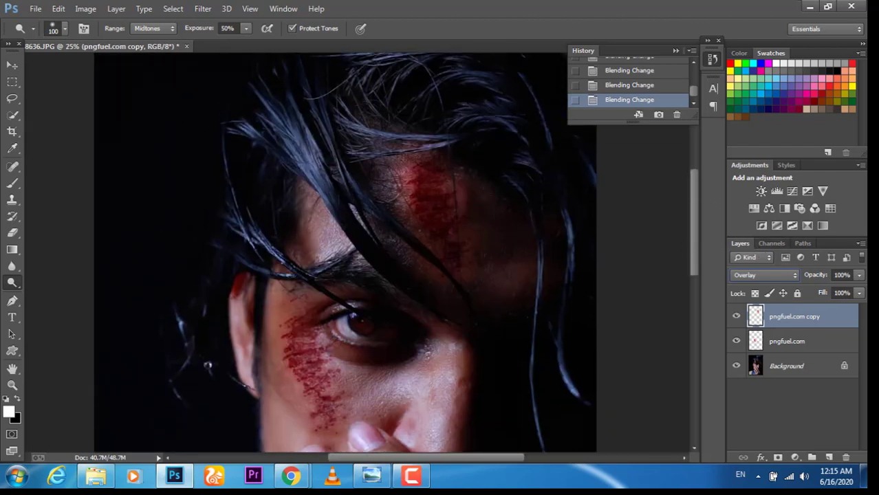
Erase part of the forehead wound, lower its opacity to 77%, and merge the layers down.
click(12, 232)
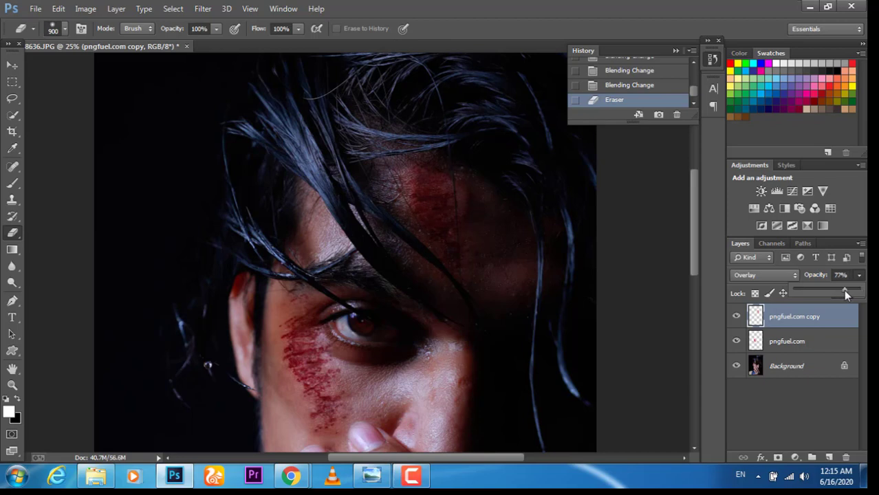
drag(844, 293, 841, 290)
key(ctrl+e)
key(ctrl+minus)
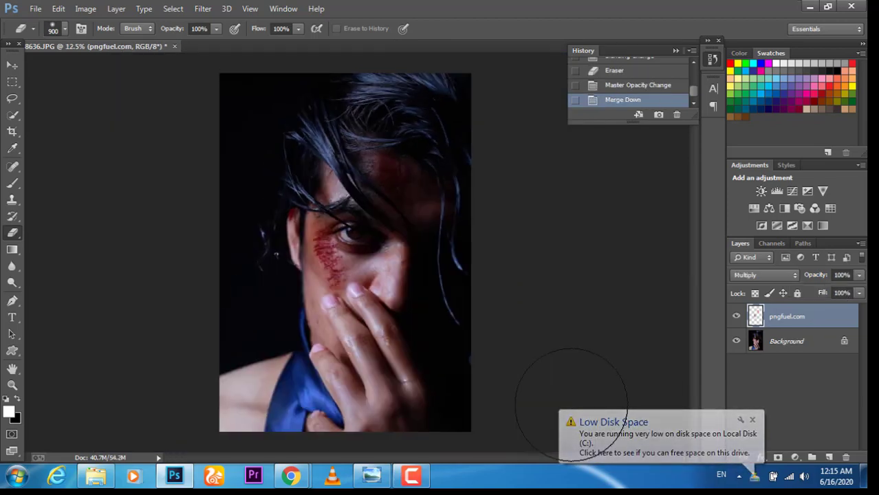
key(ctrl+e)
key(ctrl+shift+a)
Adjust Blacks and set Clarity +47, Vibrance +3 and Saturation +7 in Camera Raw.
mouse_move(703, 359)
mouse_down()
mouse_move(639, 356)
mouse_move(702, 359)
mouse_up()
drag(703, 389, 745, 390)
scroll(790, 341, down, 1)
mouse_move(703, 412)
mouse_down()
mouse_move(650, 419)
mouse_move(708, 392)
mouse_up()
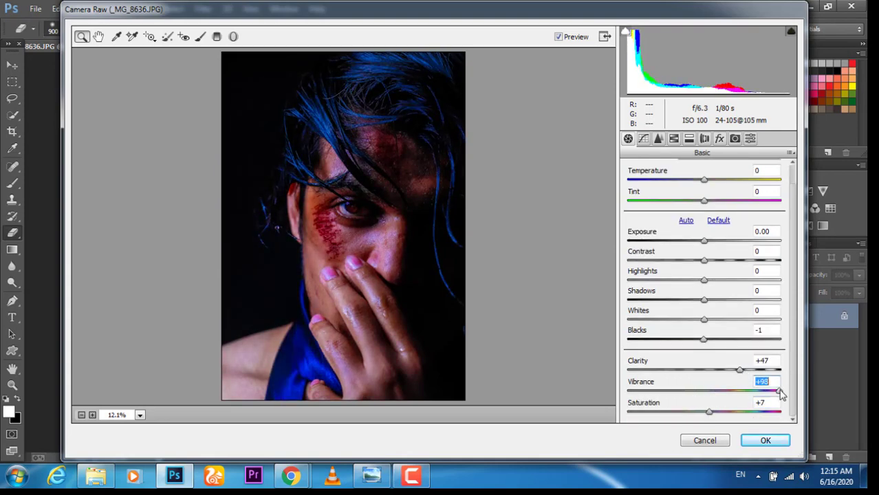
Warm the image to Temperature +10, add a post-crop vignette, and apply the grade.
mouse_move(703, 179)
mouse_down()
mouse_move(674, 179)
mouse_move(712, 179)
mouse_move(664, 201)
mouse_up()
click(719, 138)
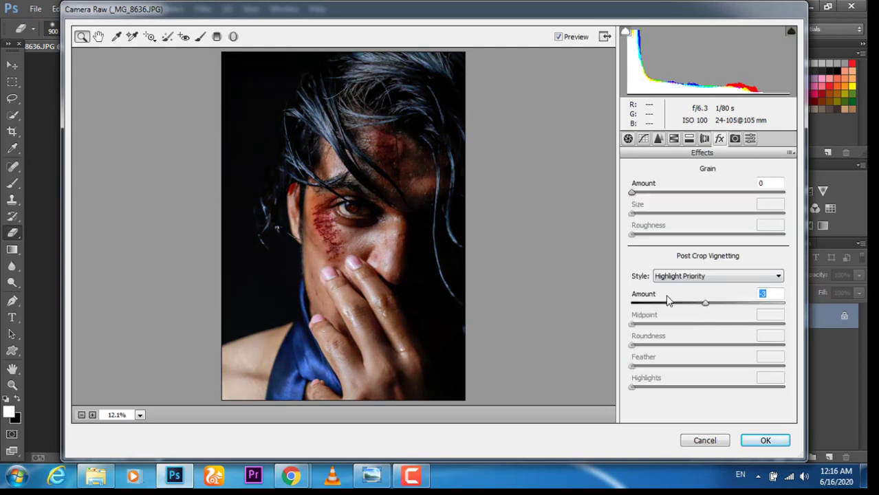
mouse_move(708, 302)
mouse_down()
mouse_move(668, 303)
mouse_move(696, 303)
mouse_up()
click(756, 440)
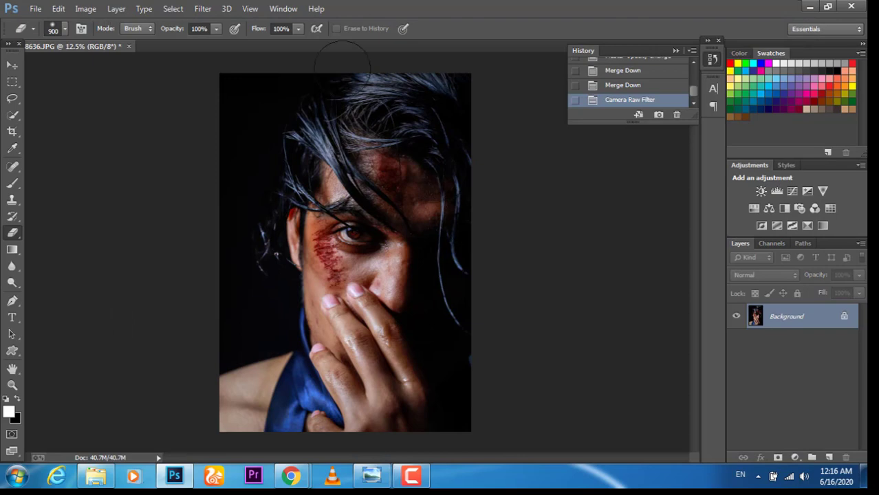
scroll(444, 193, up, 2)
scroll(444, 192, up, 1)
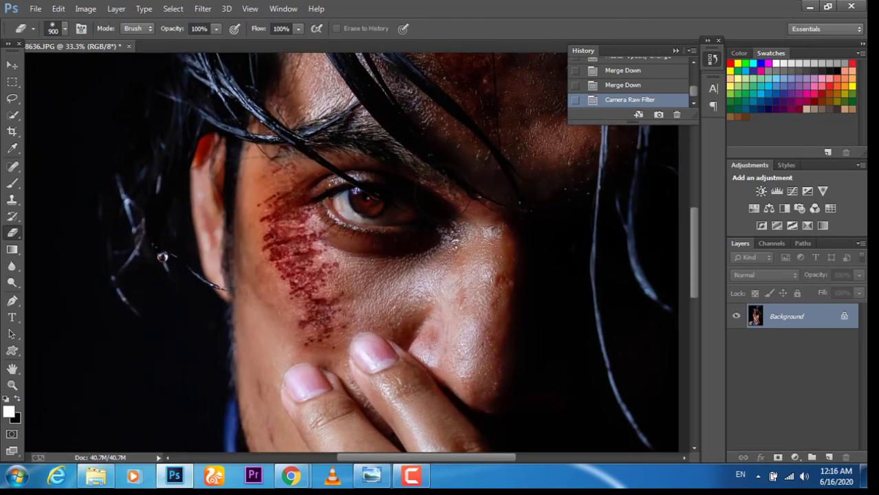
scroll(443, 192, down, 2)
scroll(443, 192, down, 1)
scroll(447, 193, up, 1)
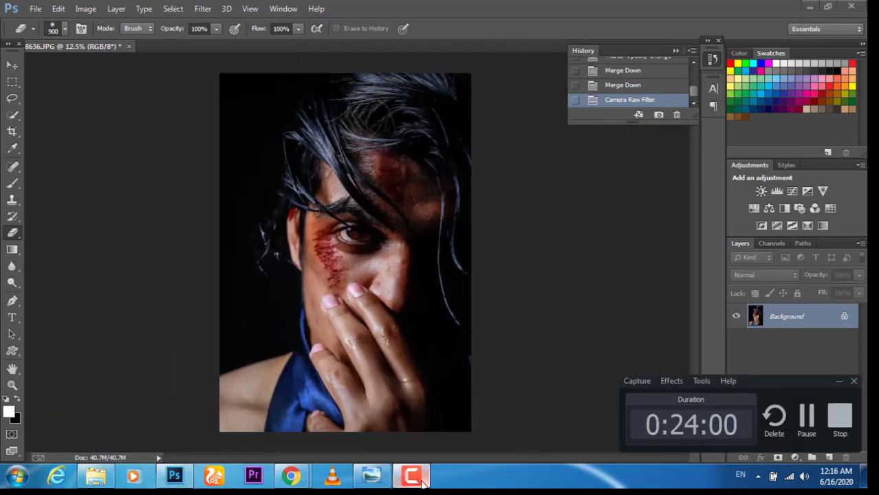